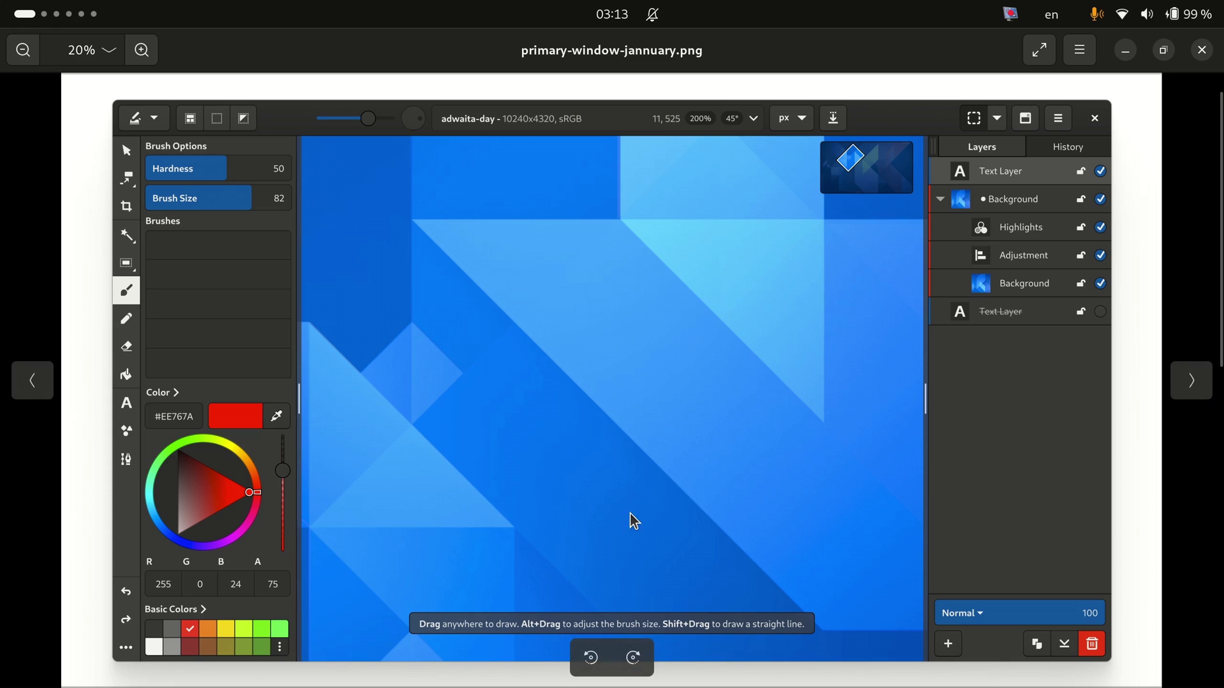
# Pan the image viewer down to the second window mockup, then back to the upper one
pyautogui.moveTo(631, 527); pyautogui.dragTo(619, 151)
pyautogui.moveTo(623, 568); pyautogui.dragTo(678, 655)
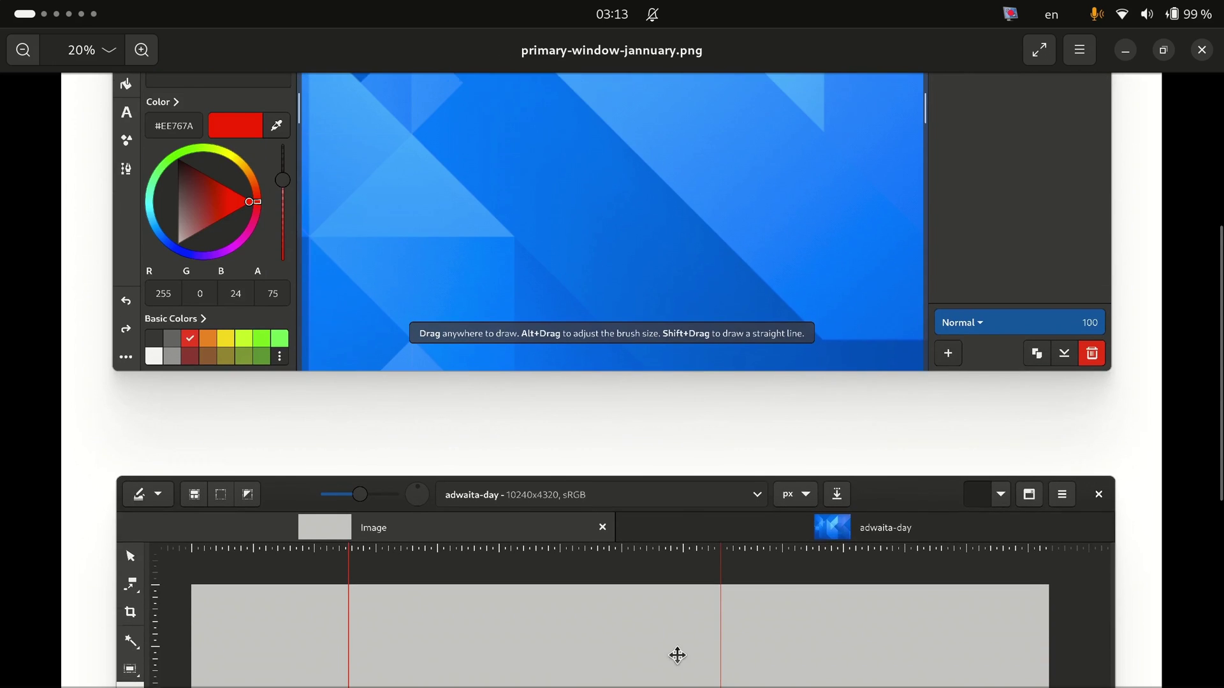
pyautogui.moveTo(689, 209); pyautogui.dragTo(697, 437)
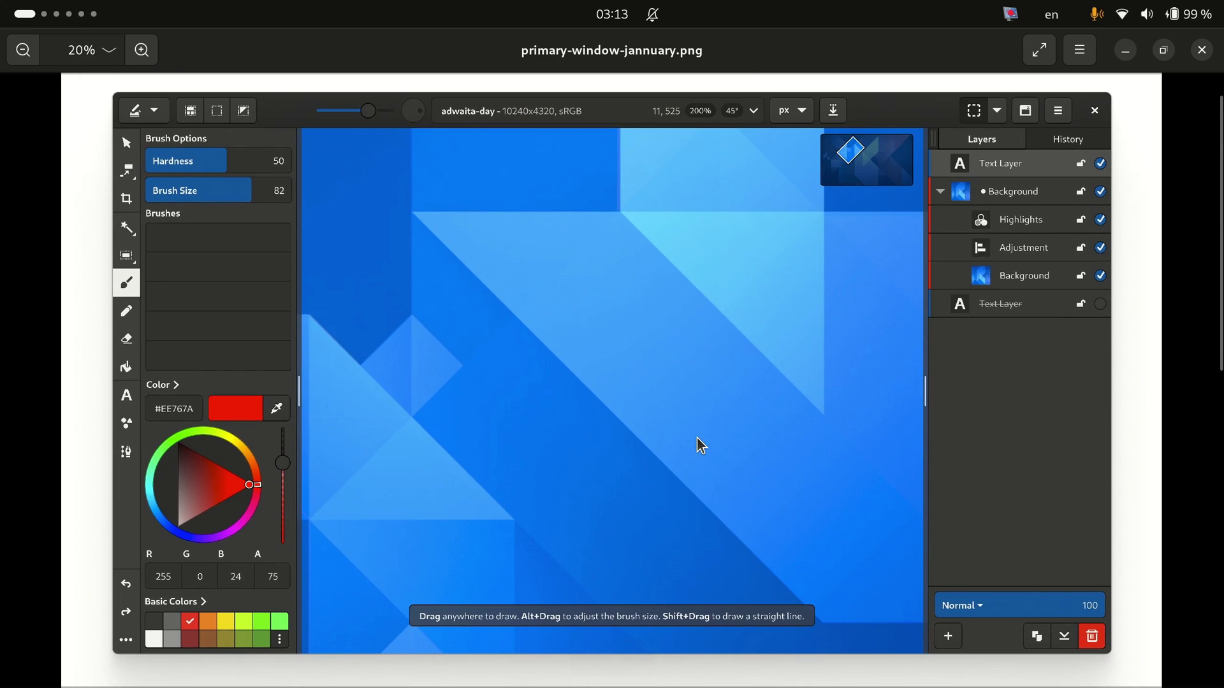
# Glance at GIMP's Filters list, then return to the image viewer workspace
pyautogui.press('super+Page_Down')
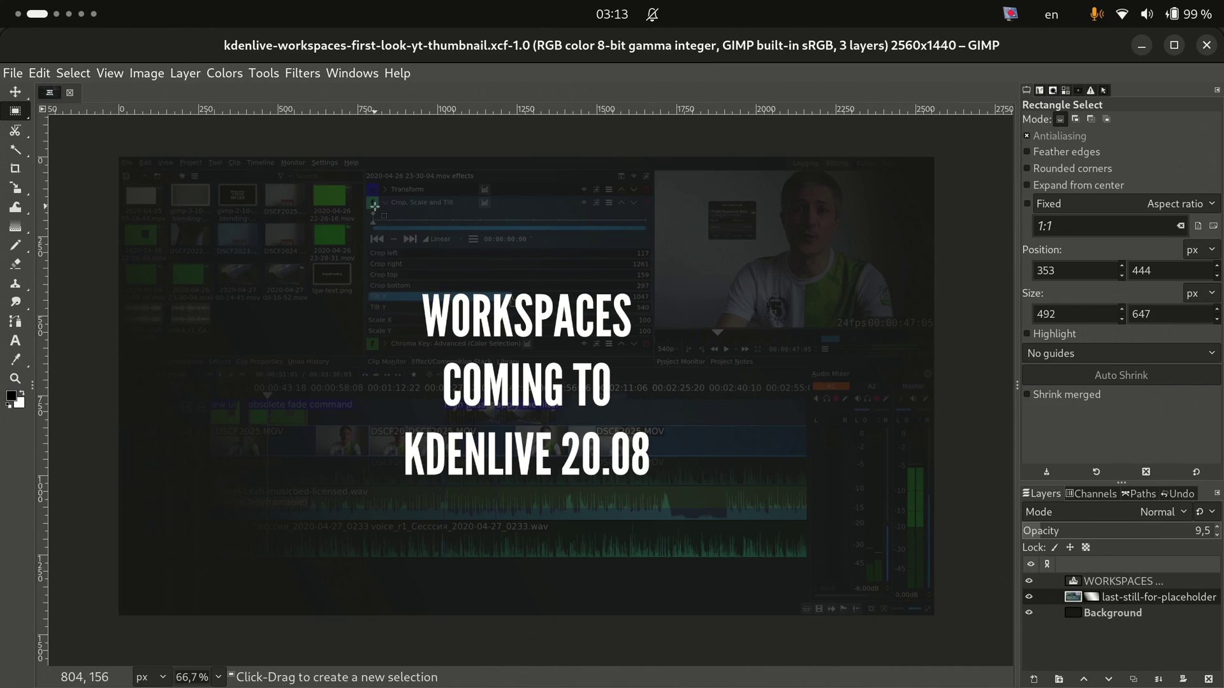
pyautogui.click(302, 74)
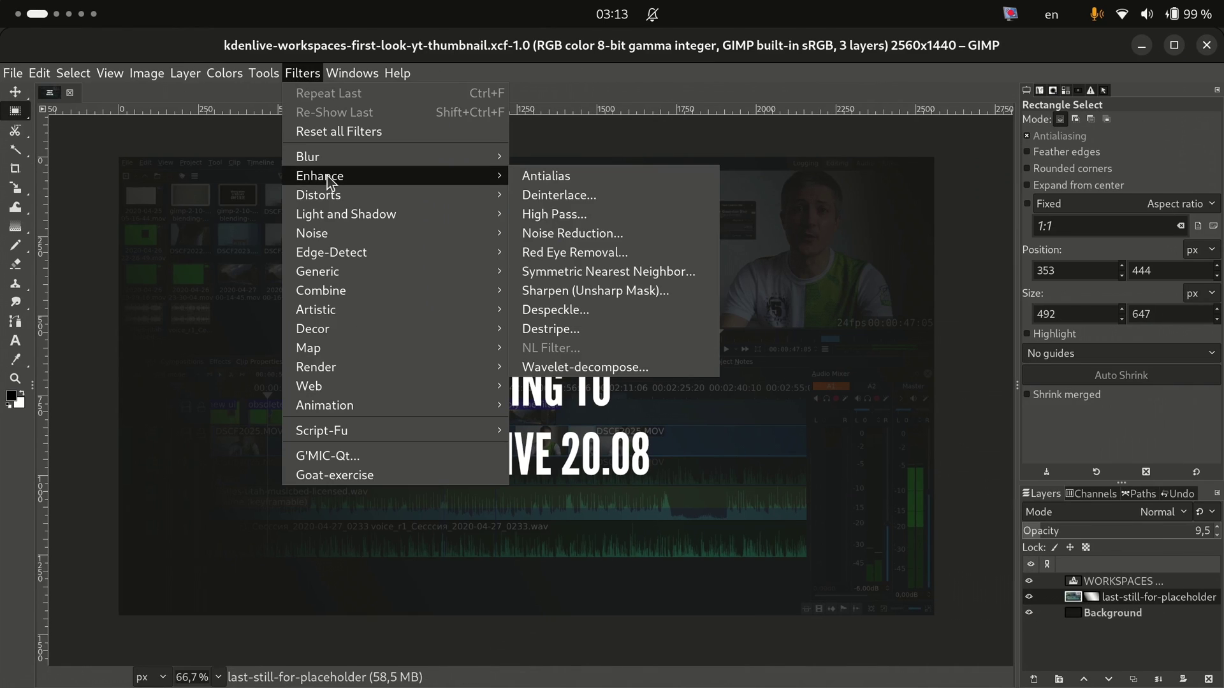
pyautogui.moveTo(331, 196)
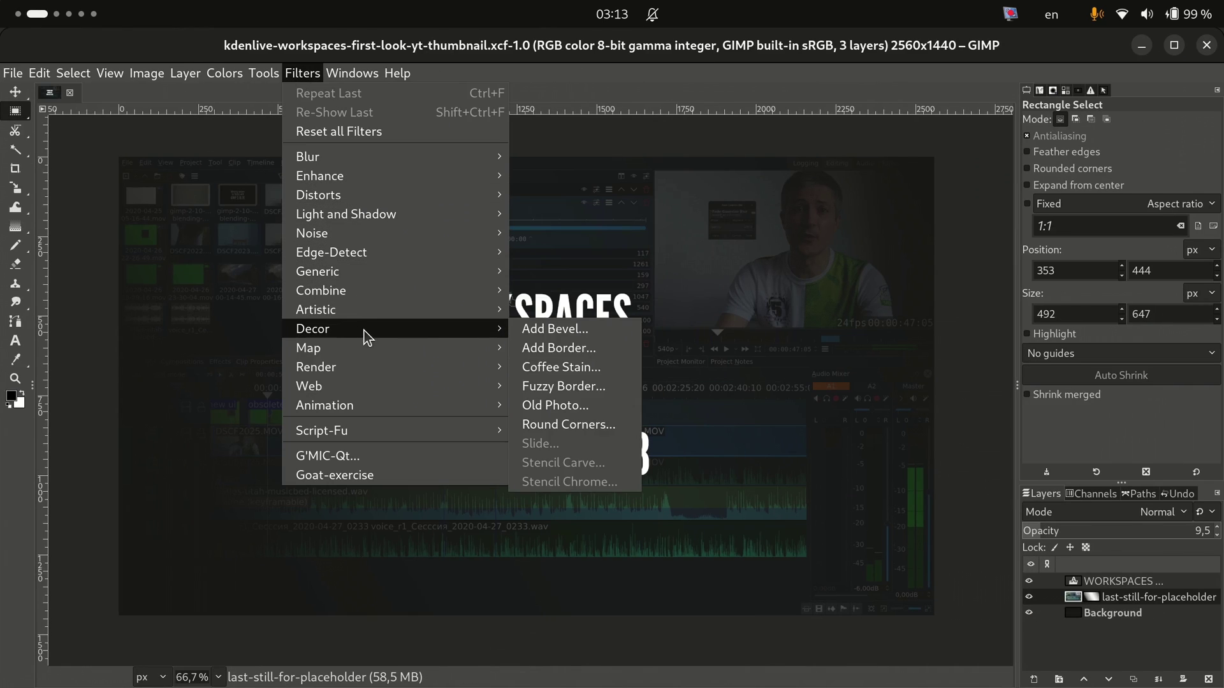
pyautogui.press('super+Page_Up')
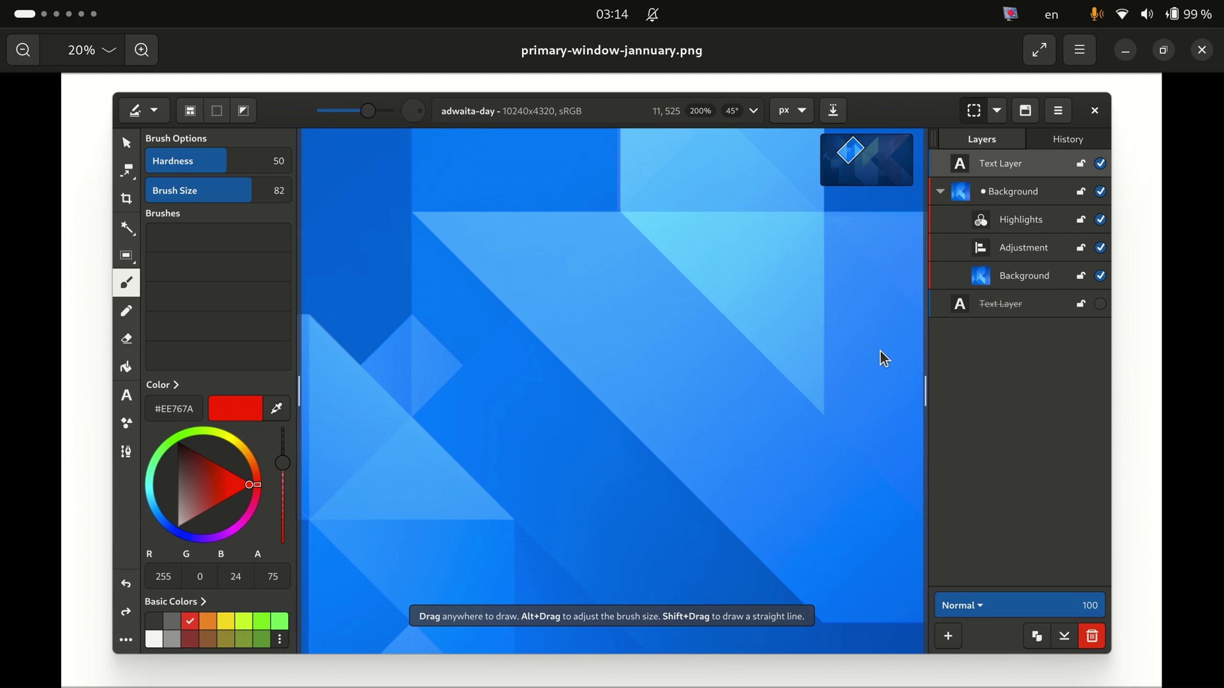
# Browse Siril's Image Processing list, peeking into the Color Calibration and Star Processing submenus
pyautogui.press('super+Page_Down')
pyautogui.press('super+Page_Down')
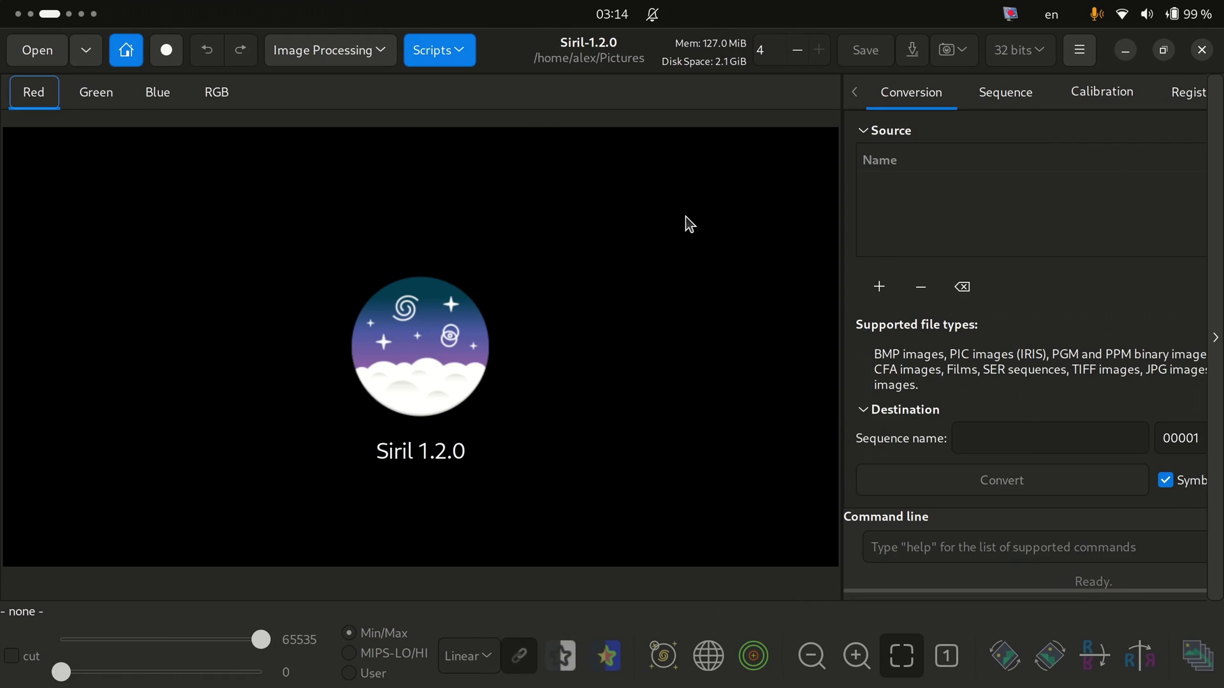
pyautogui.click(374, 55)
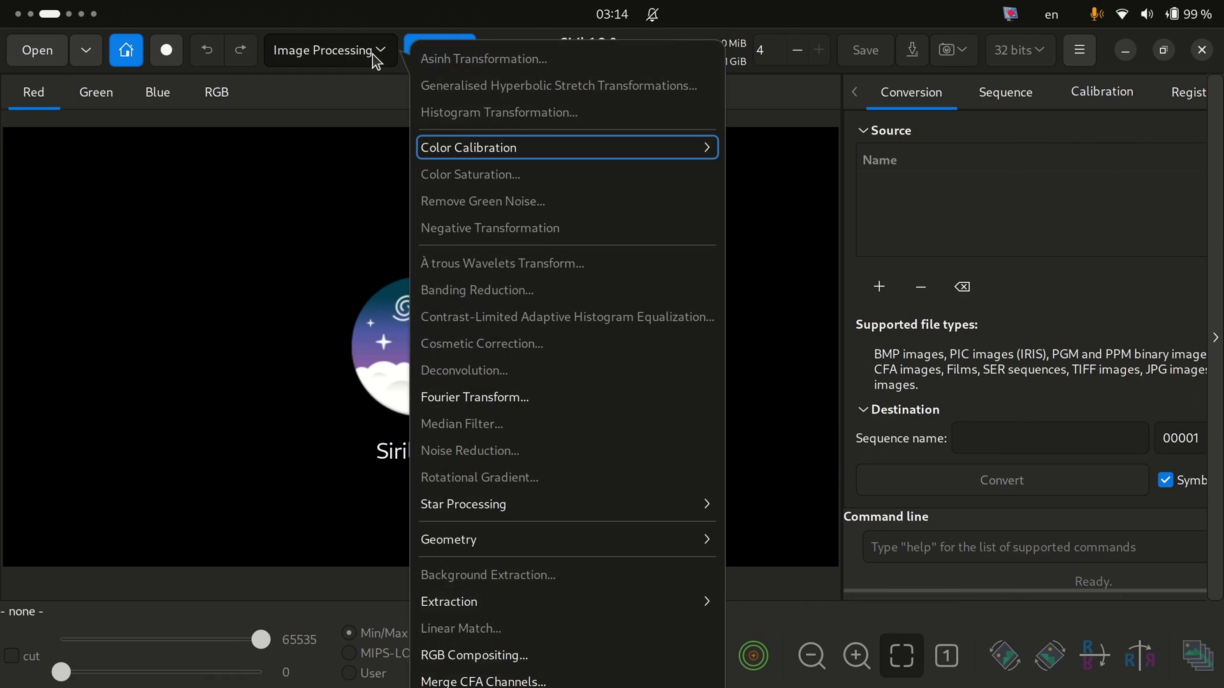
pyautogui.click(623, 153)
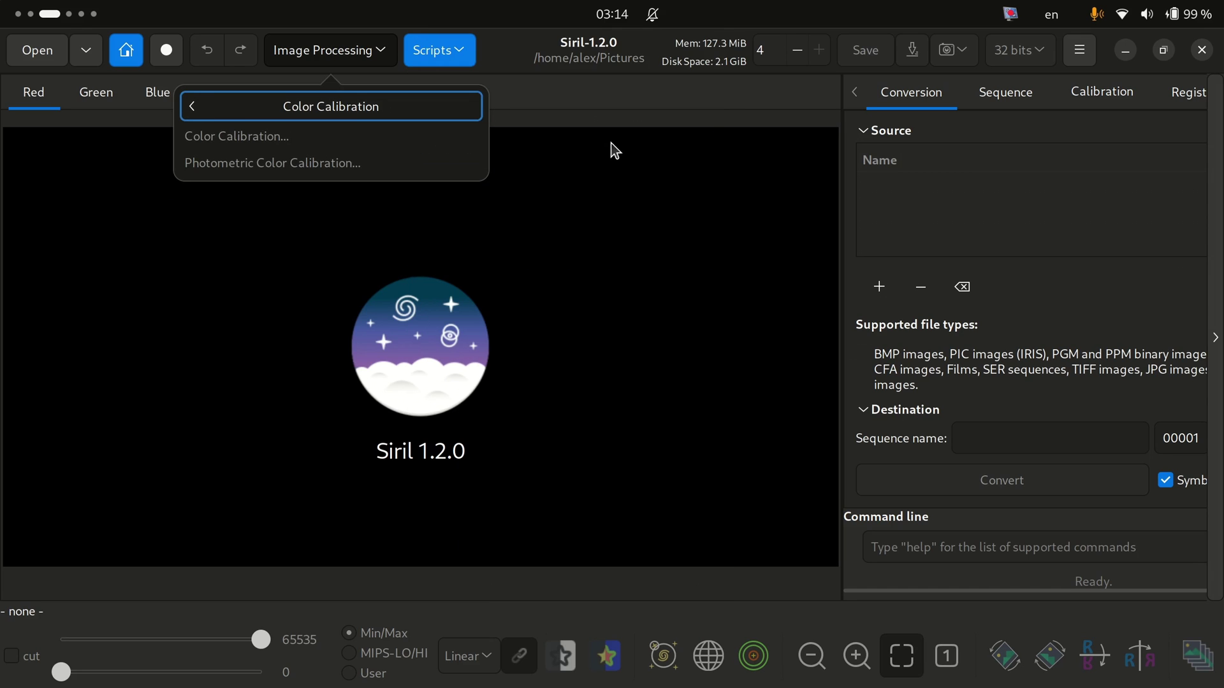
pyautogui.click(421, 111)
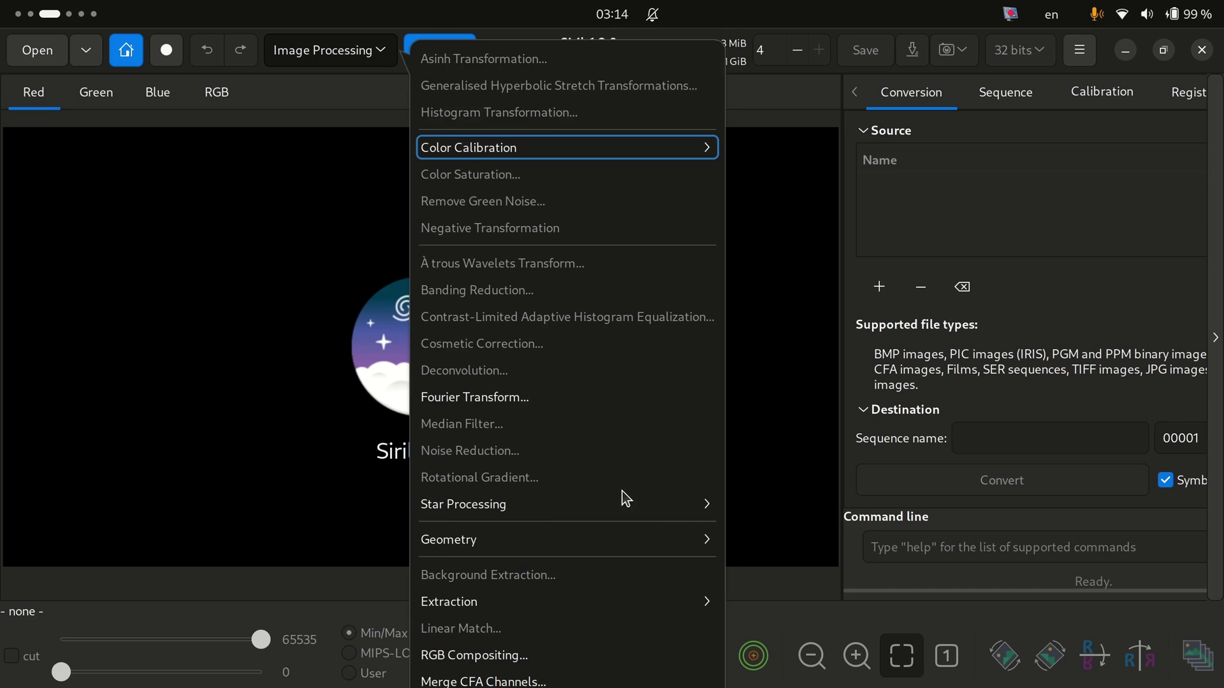
pyautogui.click(700, 518)
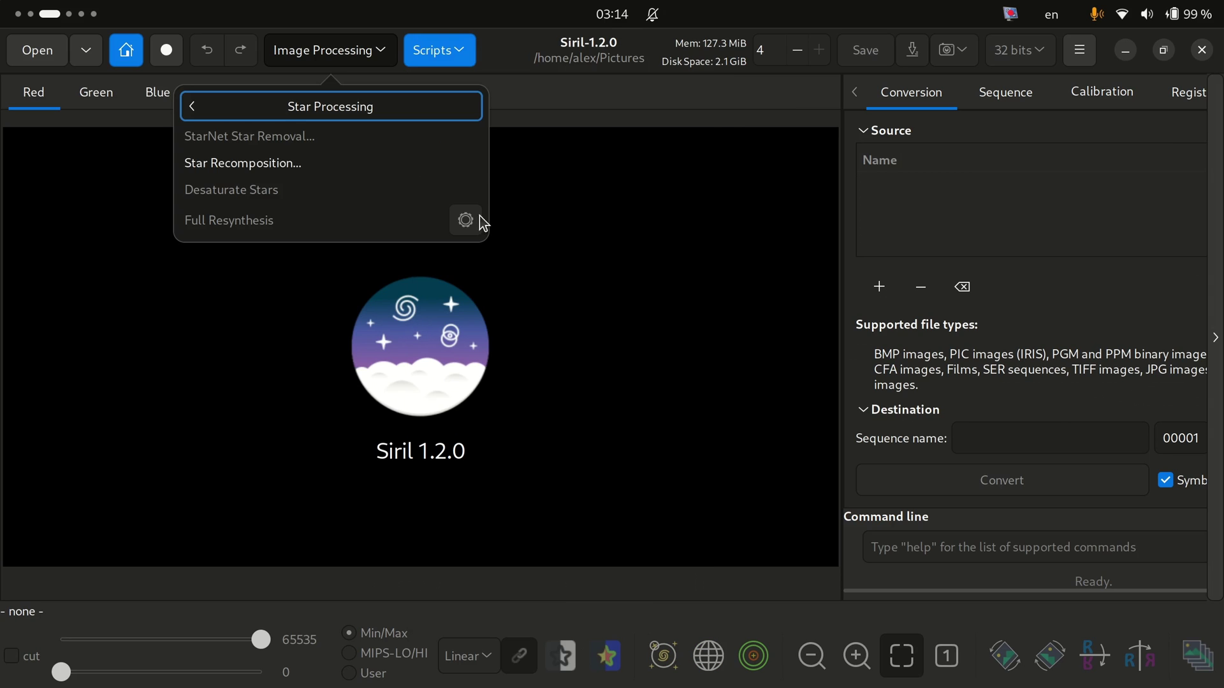
pyautogui.click(319, 107)
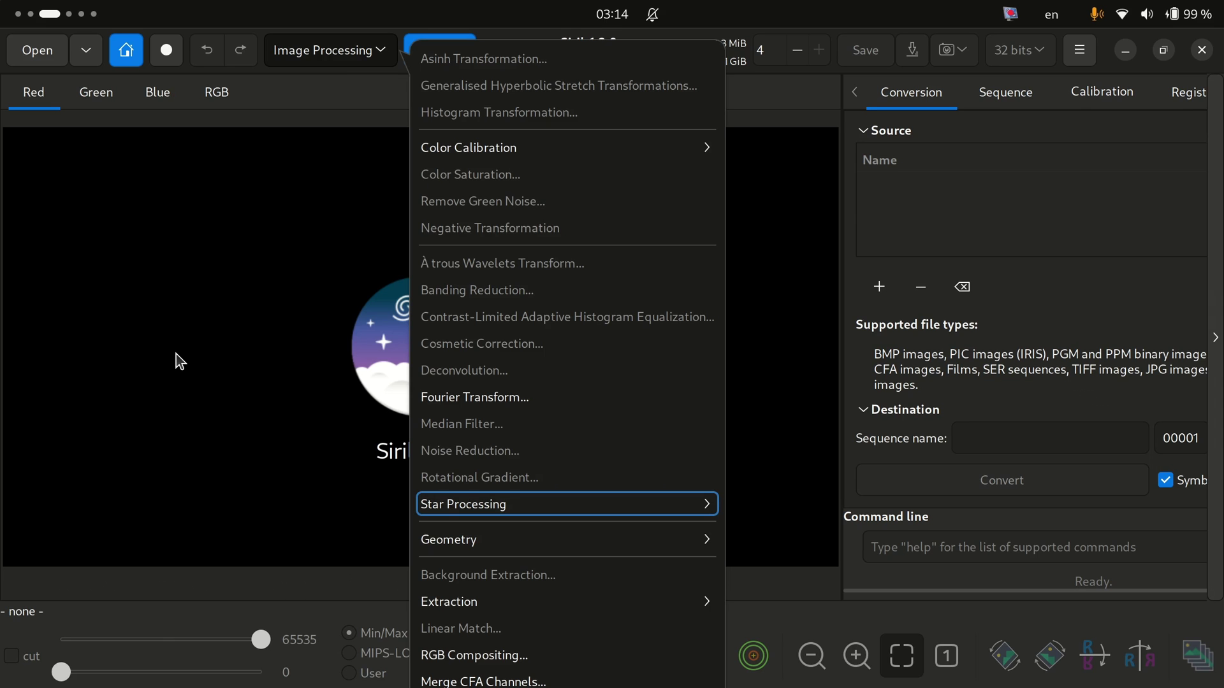
# Close the list and move via Dune 3D to the dune3d GitHub repository page
pyautogui.press('Escape')
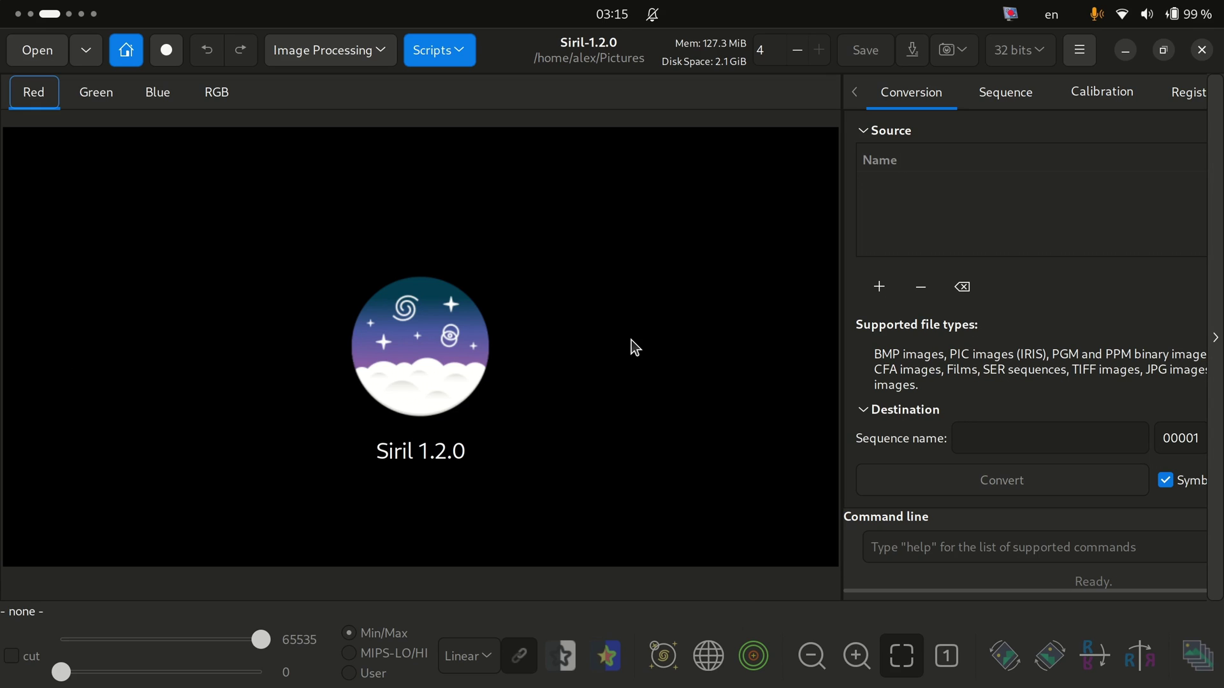
pyautogui.press('super+Page_Down')
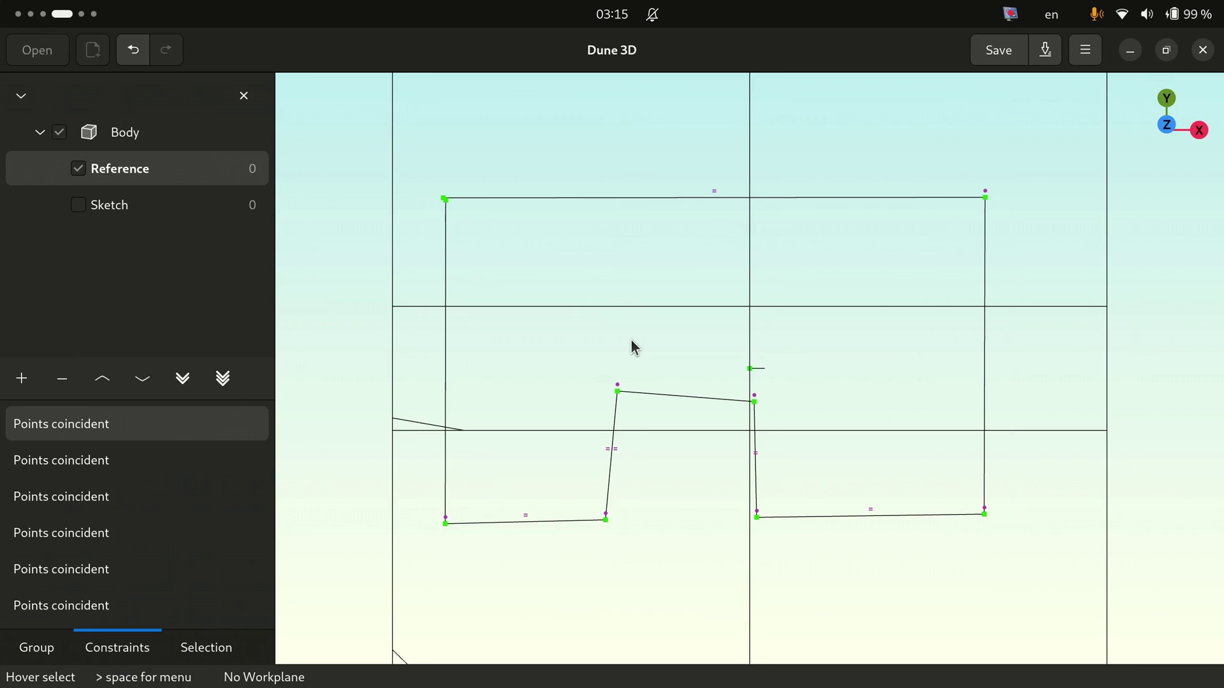
pyautogui.press('super+Page_Down')
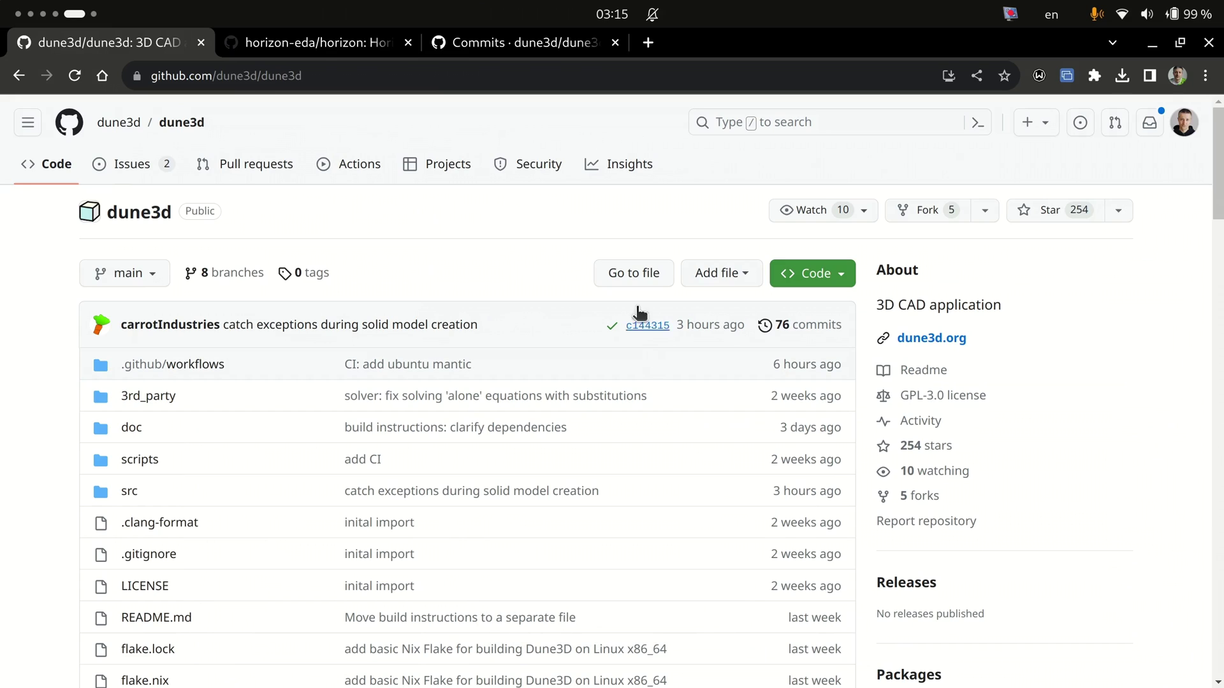
# Scroll through the horizon-eda repository page on GitHub
pyautogui.click(326, 46)
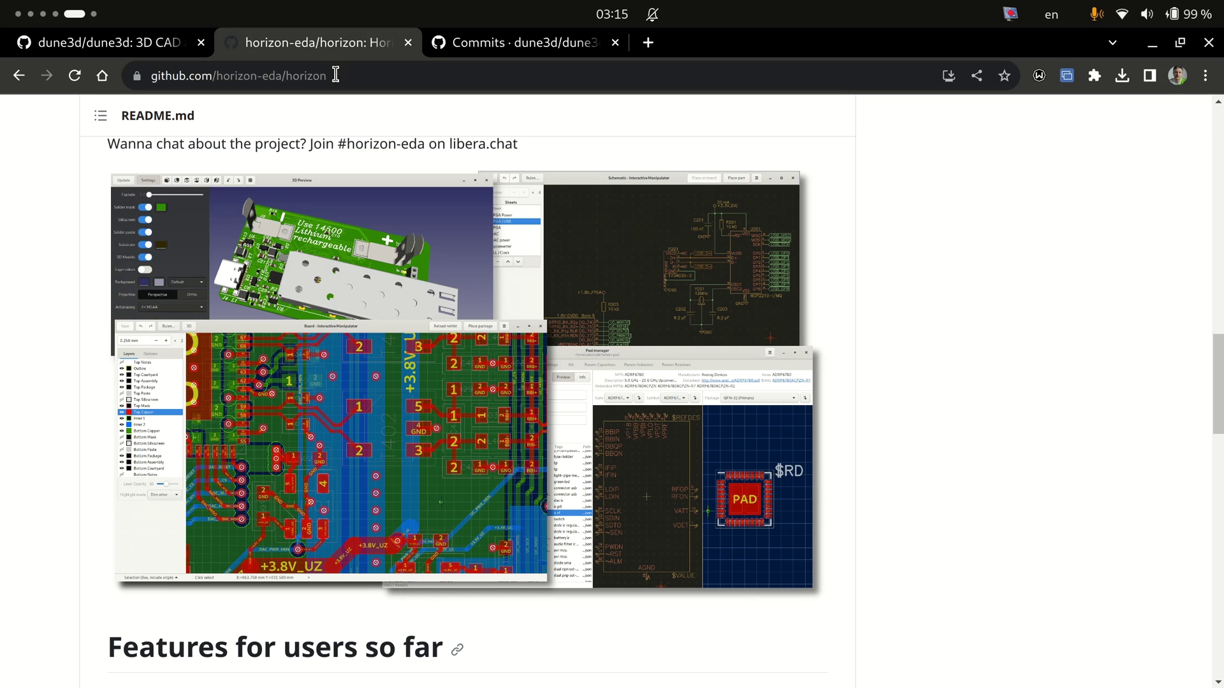
pyautogui.scroll(10, 475, 213)
pyautogui.scroll(-10, 478, 222)
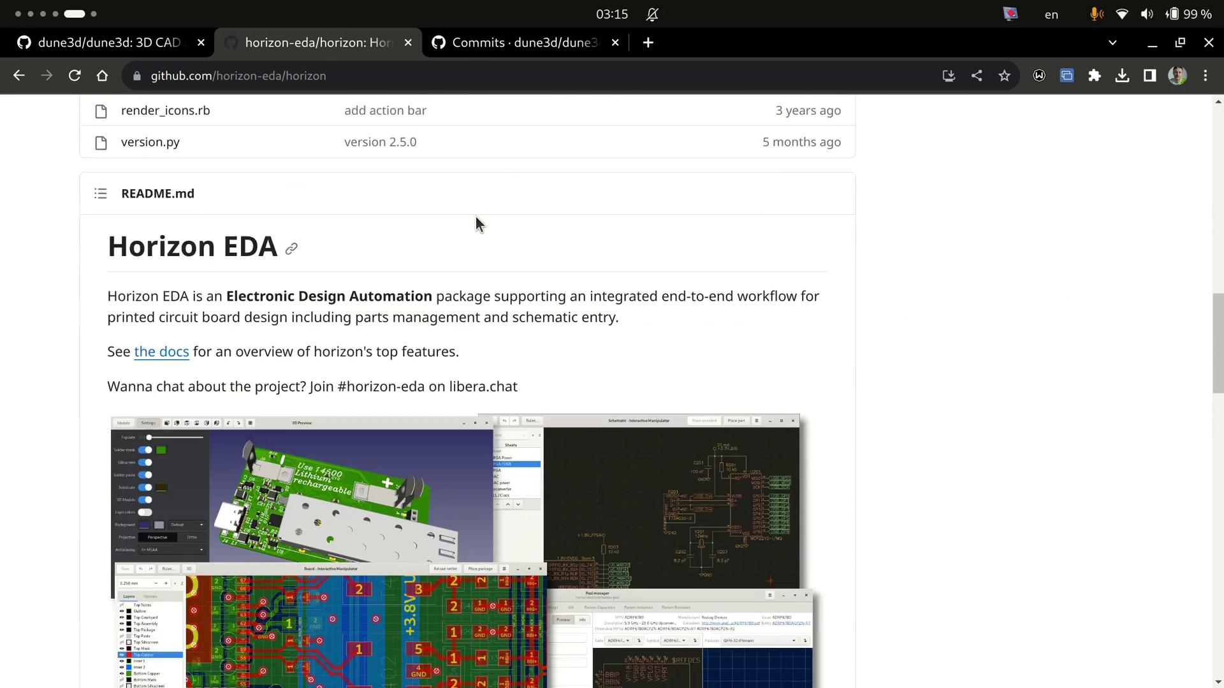
pyautogui.scroll(-2, 475, 216)
pyautogui.scroll(2, 475, 216)
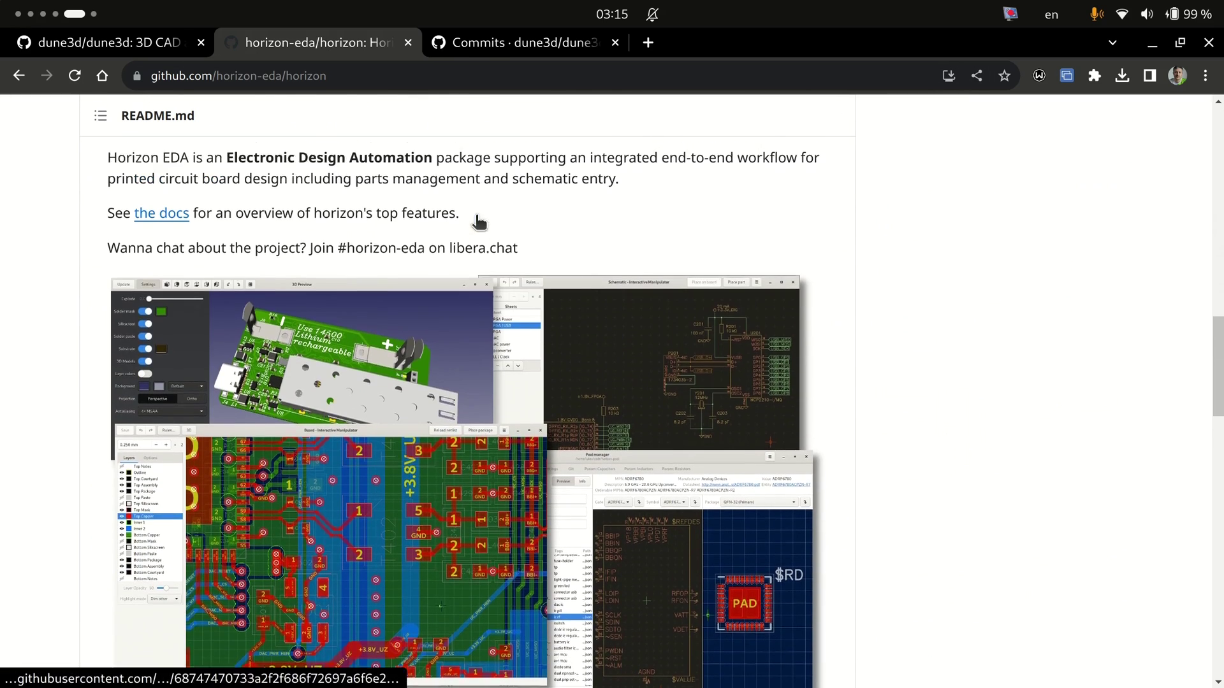
pyautogui.scroll(-2, 475, 217)
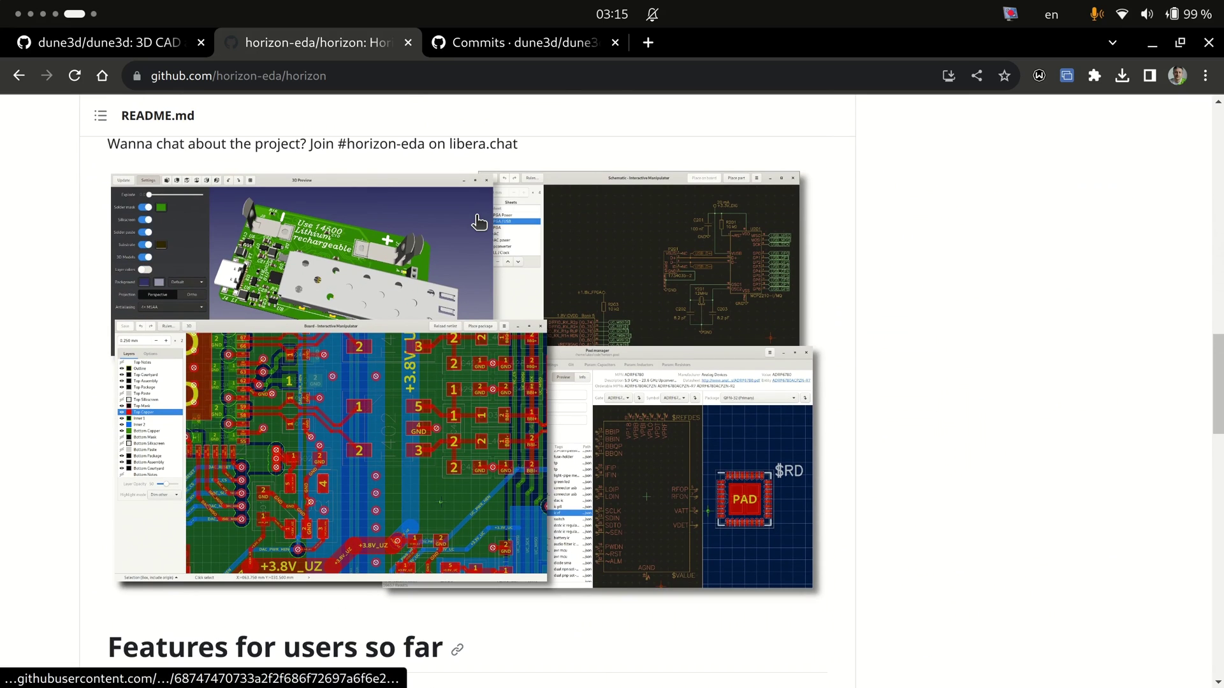
# Check the initial import date in the dune3d commit history, then return to Dune 3D
pyautogui.click(509, 44)
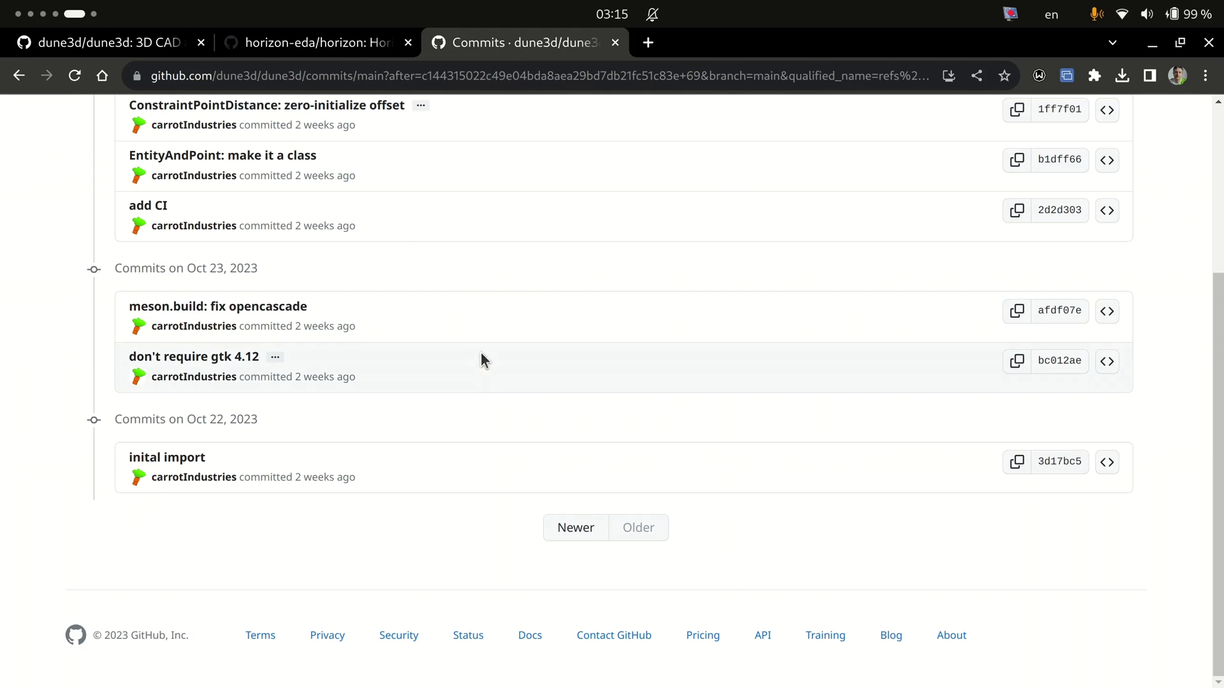
pyautogui.moveTo(376, 477); pyautogui.dragTo(294, 476)
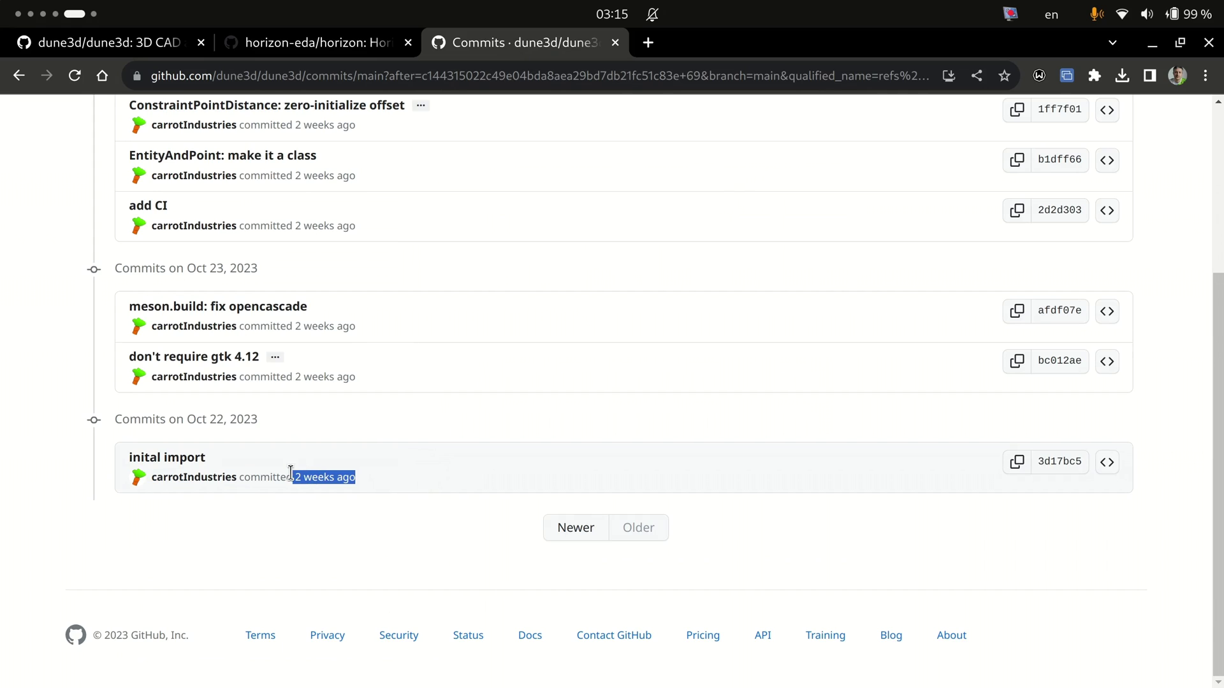
pyautogui.click(522, 376)
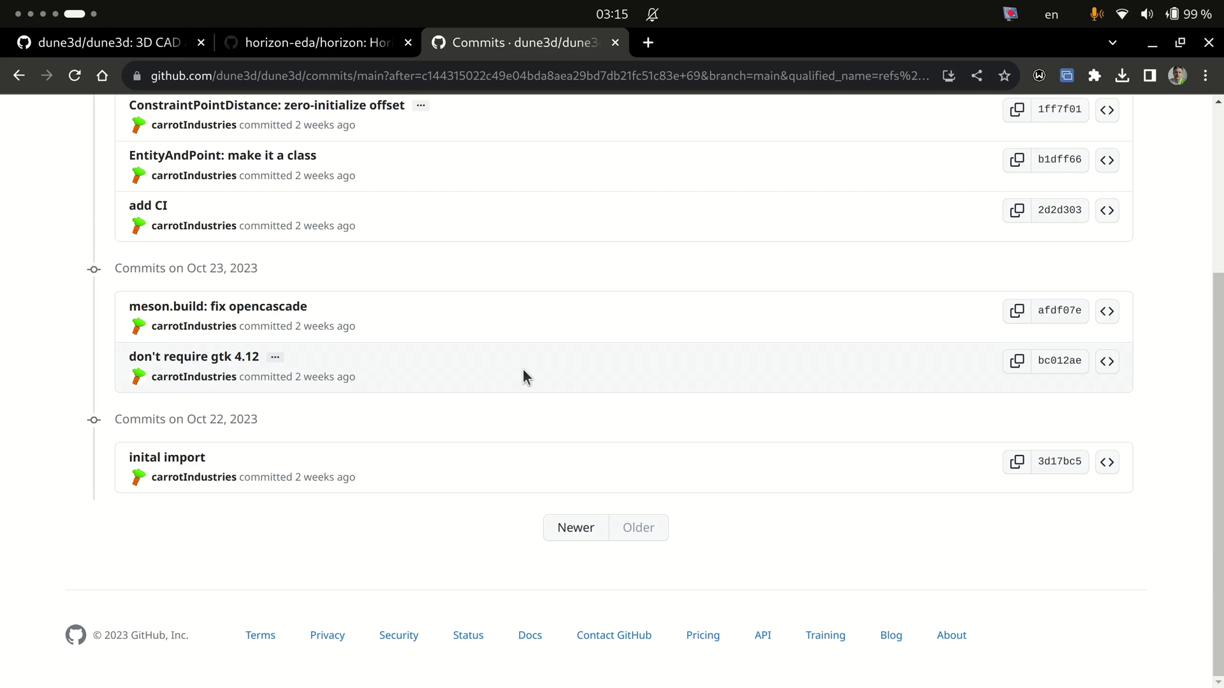
pyautogui.press('super+Page_Up')
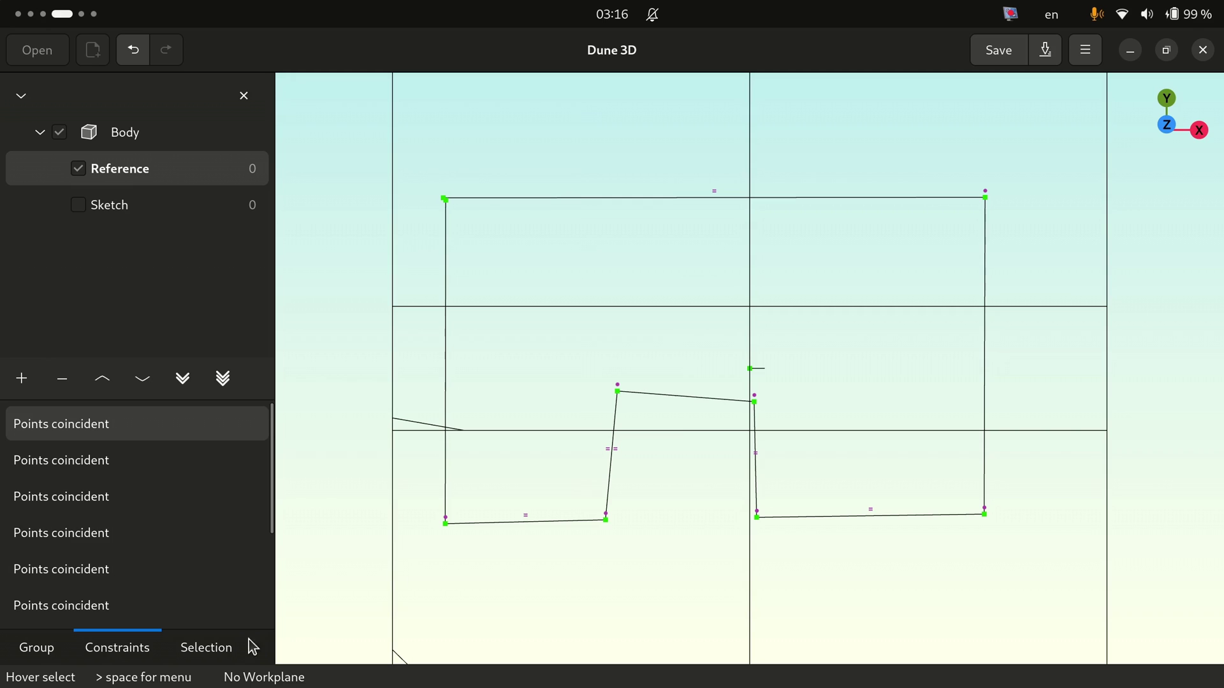
pyautogui.press('space')
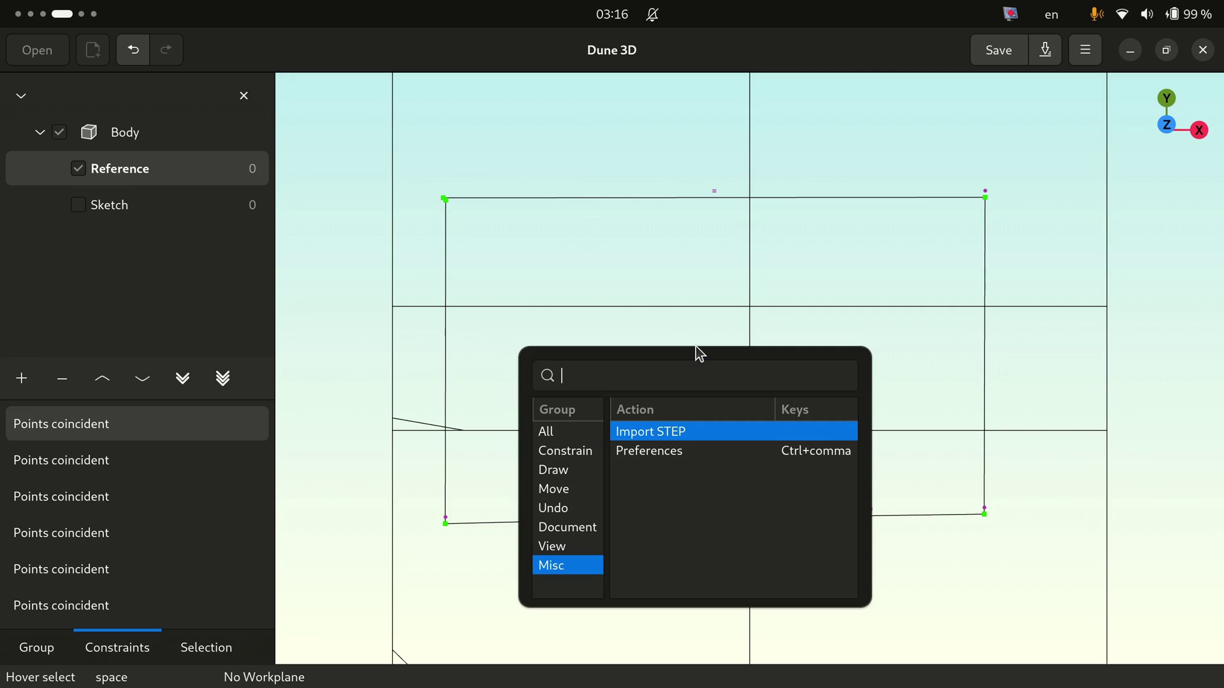
pyautogui.click(575, 434)
pyautogui.click(579, 454)
pyautogui.click(574, 468)
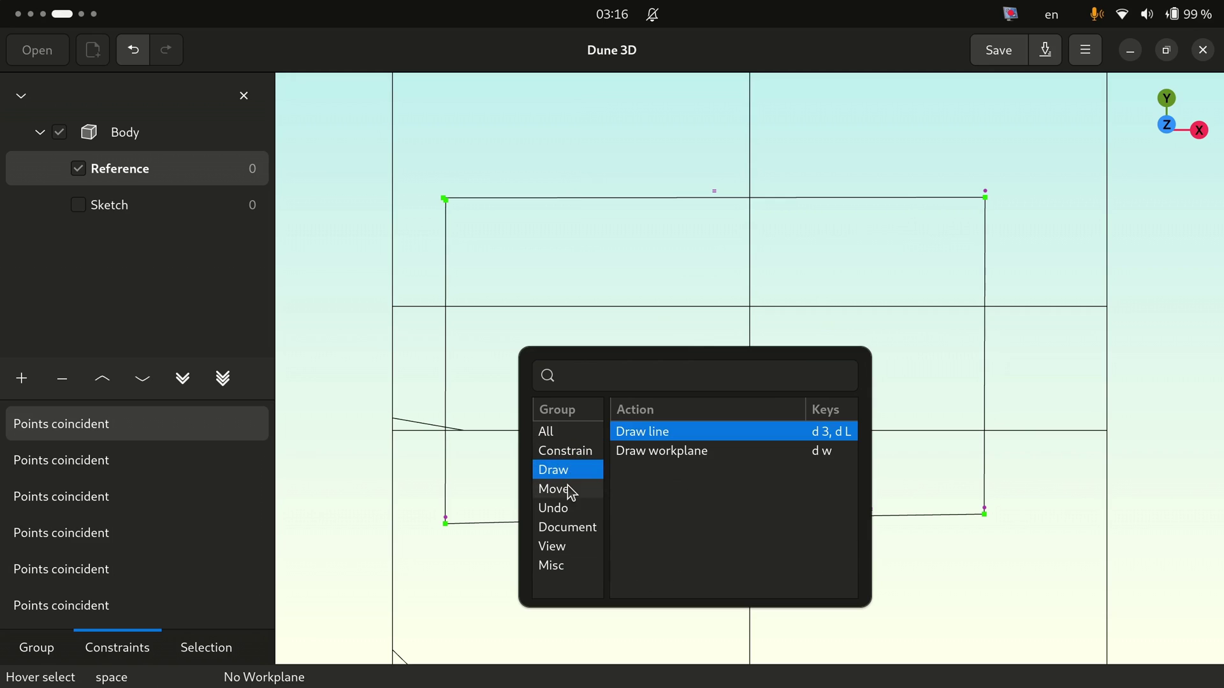
pyautogui.click(567, 488)
pyautogui.click(569, 509)
pyautogui.click(567, 528)
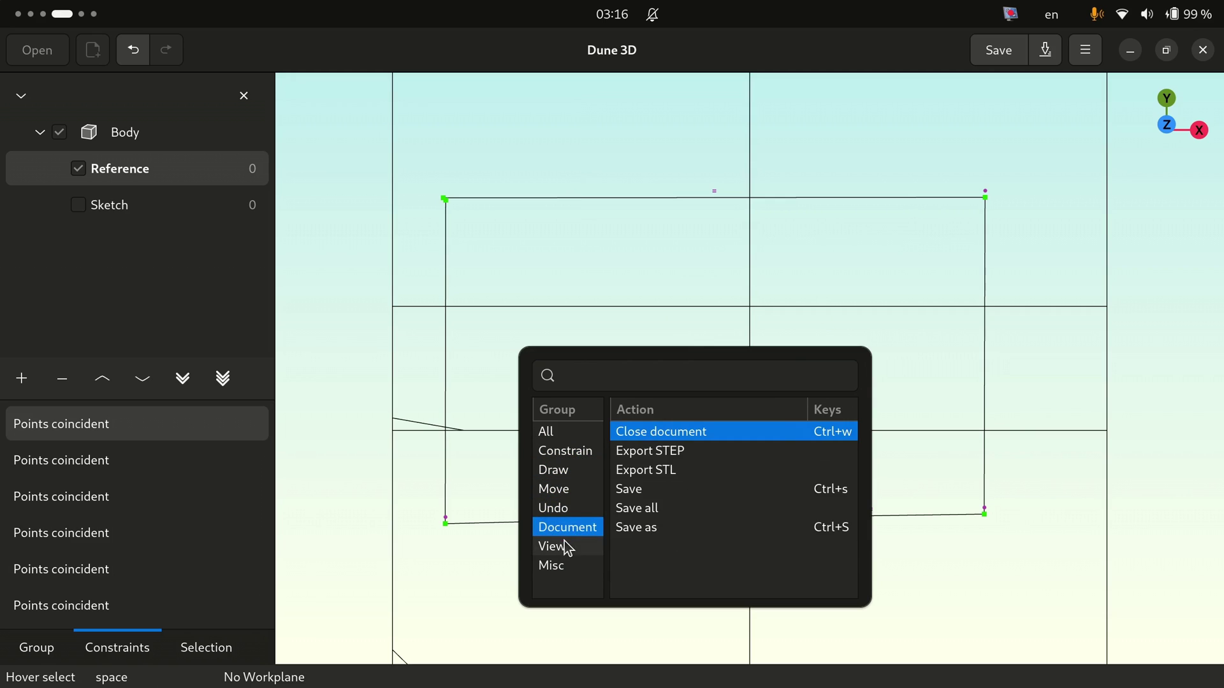
pyautogui.click(565, 547)
pyautogui.click(563, 567)
pyautogui.click(601, 378)
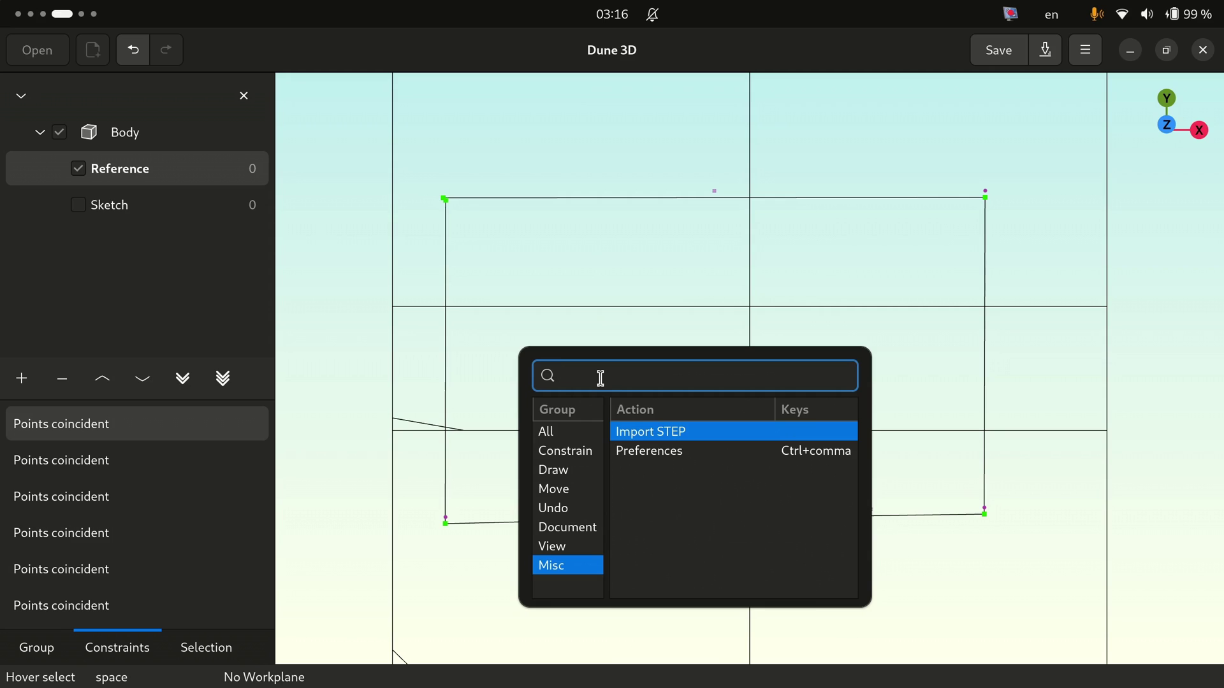
pyautogui.click(565, 438)
pyautogui.click(566, 452)
pyautogui.click(569, 473)
pyautogui.click(571, 489)
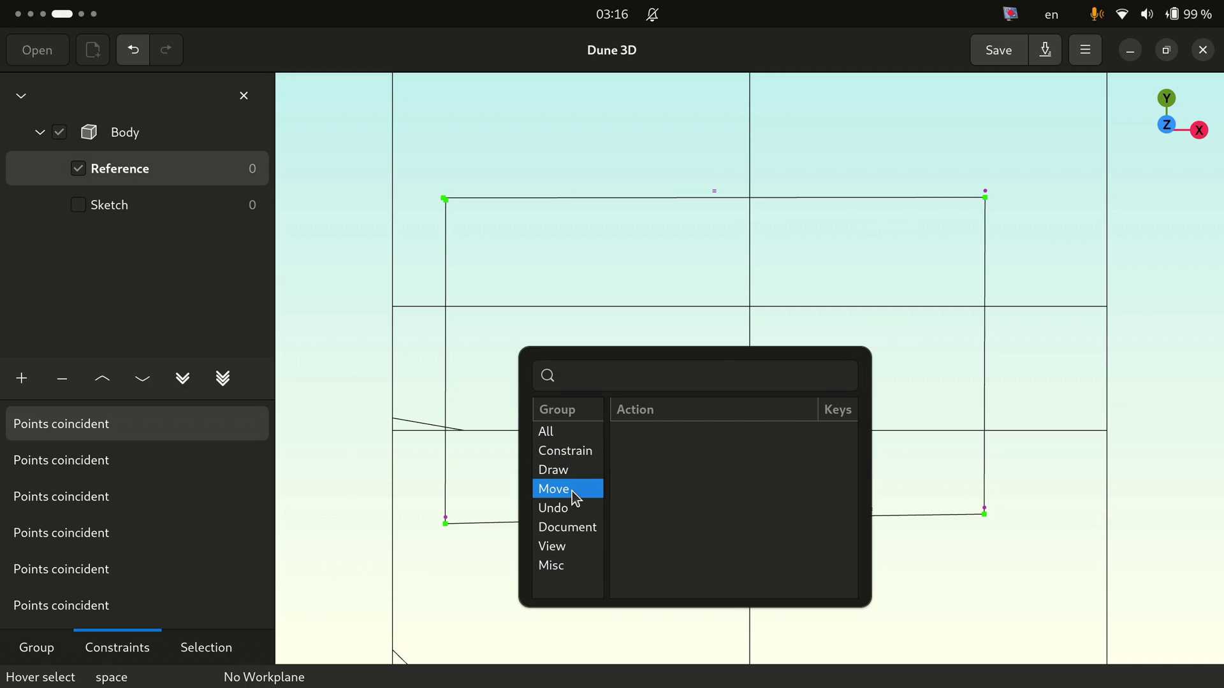
pyautogui.click(577, 510)
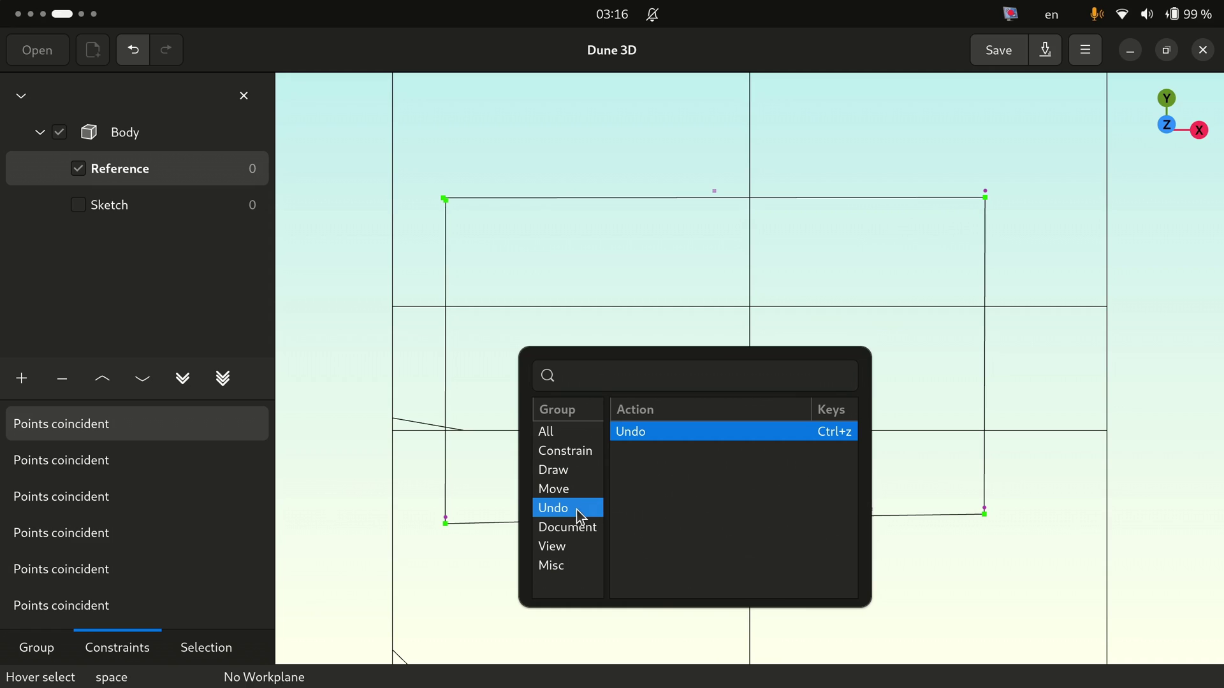
pyautogui.click(583, 530)
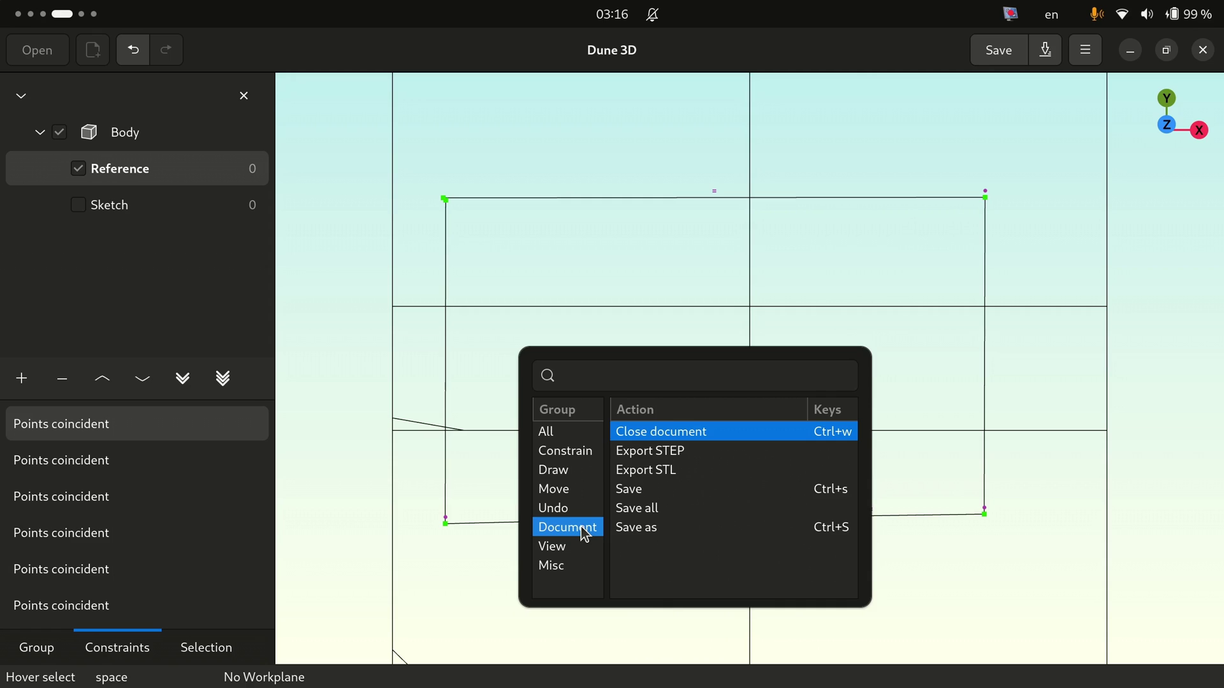
pyautogui.press('Escape')
# Run Draw line from the space-bar palette by searching 'lin', then go to GIMP
pyautogui.press('space')
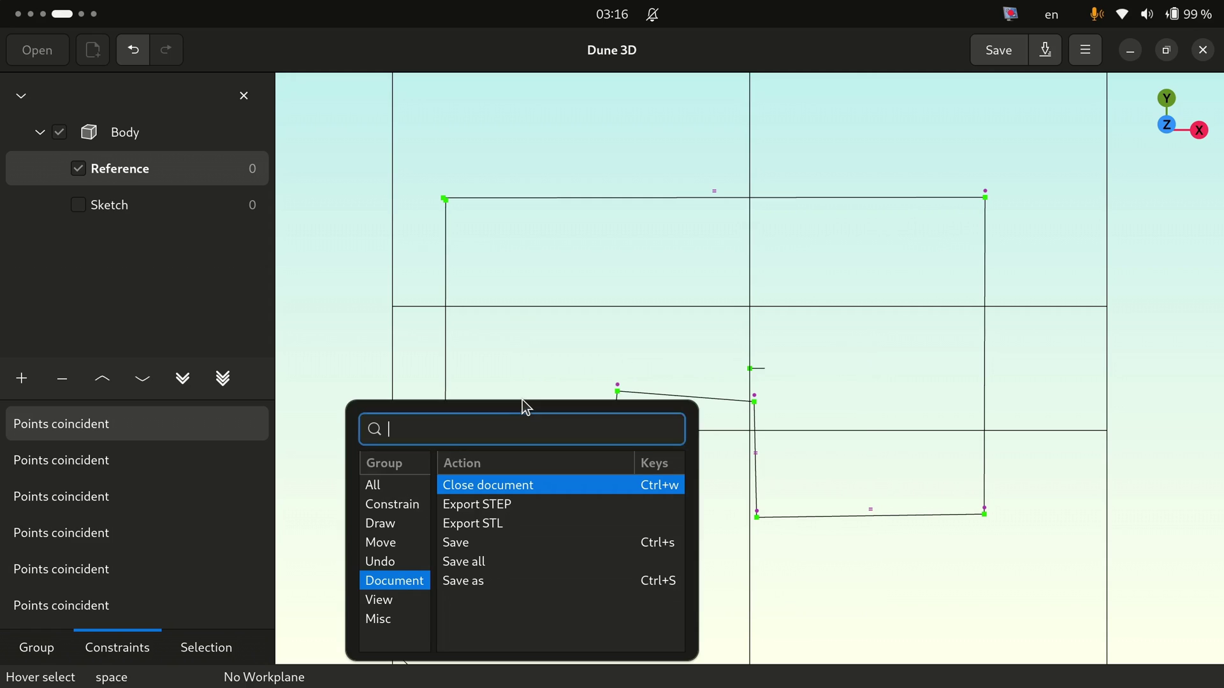
pyautogui.write('lin')
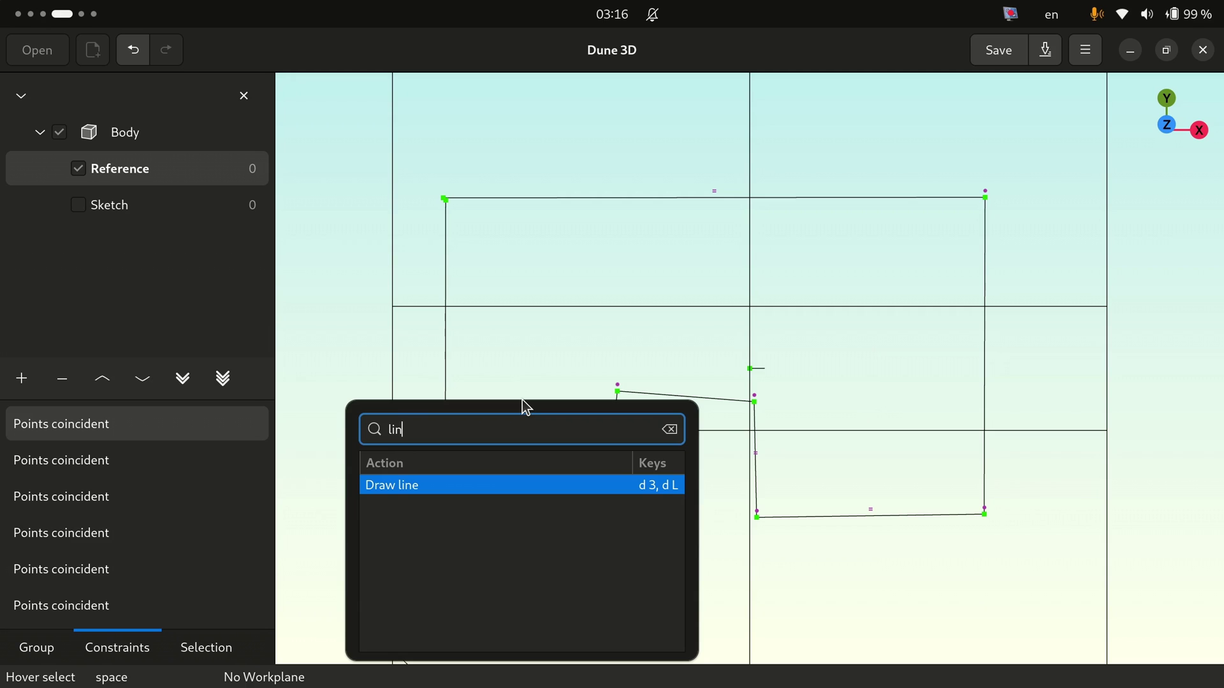
pyautogui.press('Return')
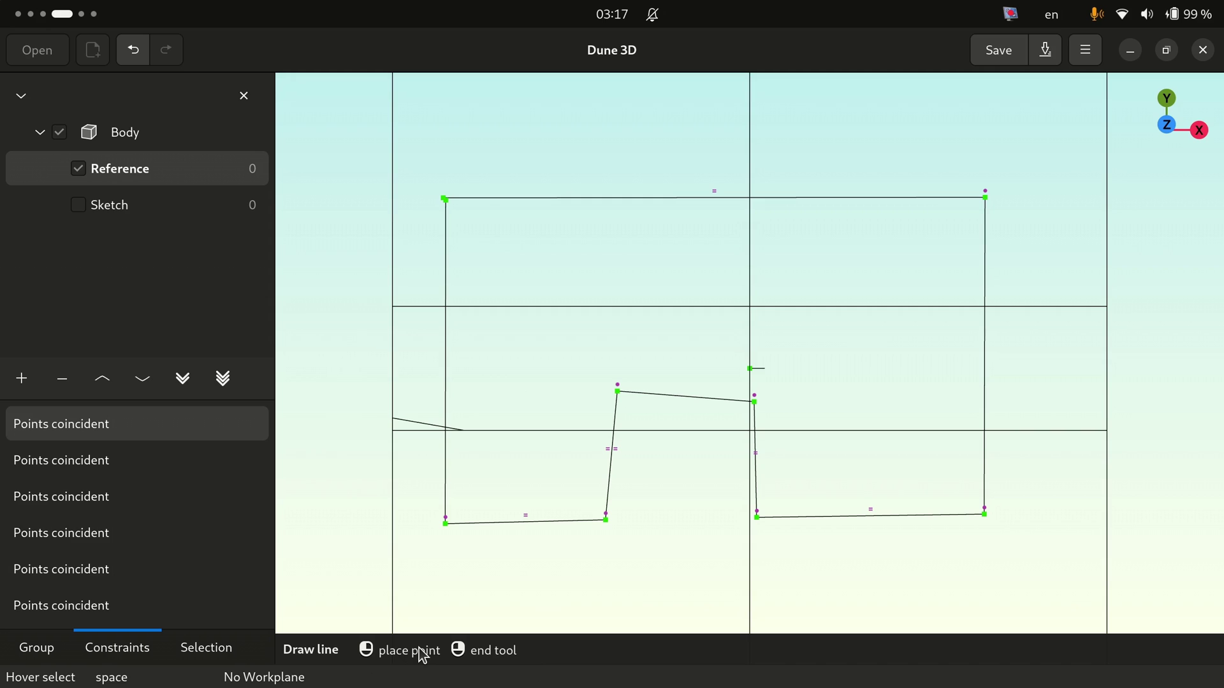
pyautogui.press('super+Page_Up')
pyautogui.press('super+Page_Up')
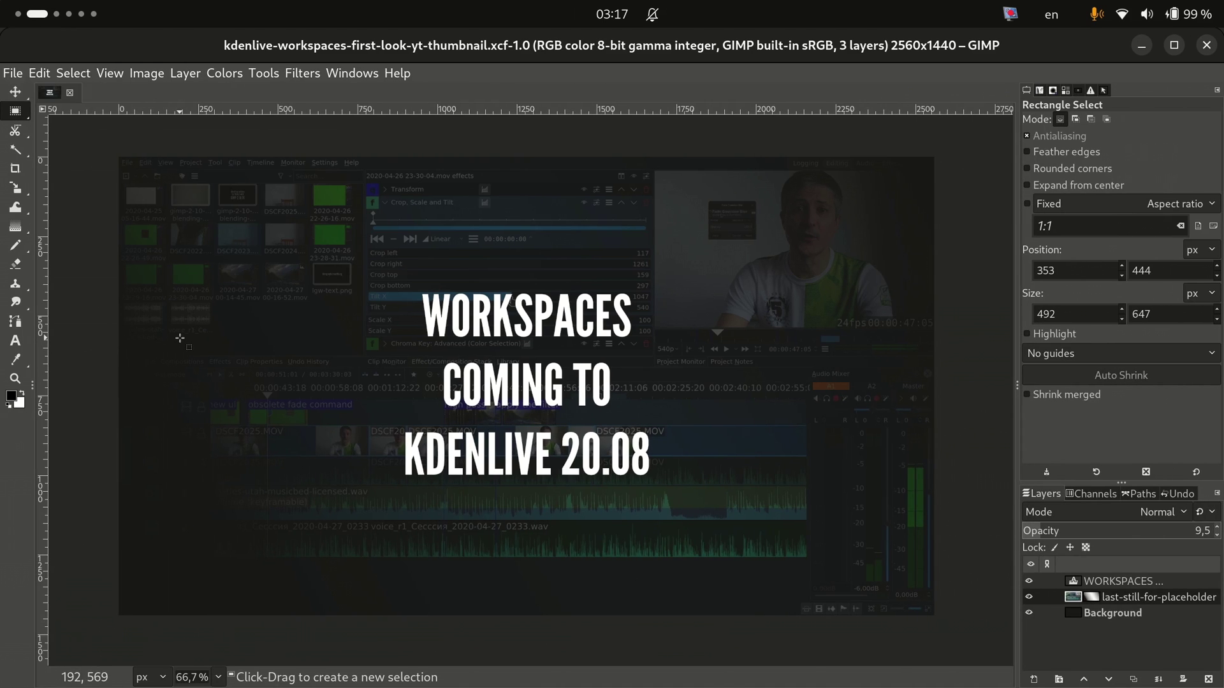
# Select a 540×840 rectangle, then add an overlapping 356×344 rectangle in Add mode
pyautogui.moveTo(171, 233); pyautogui.dragTo(342, 499)
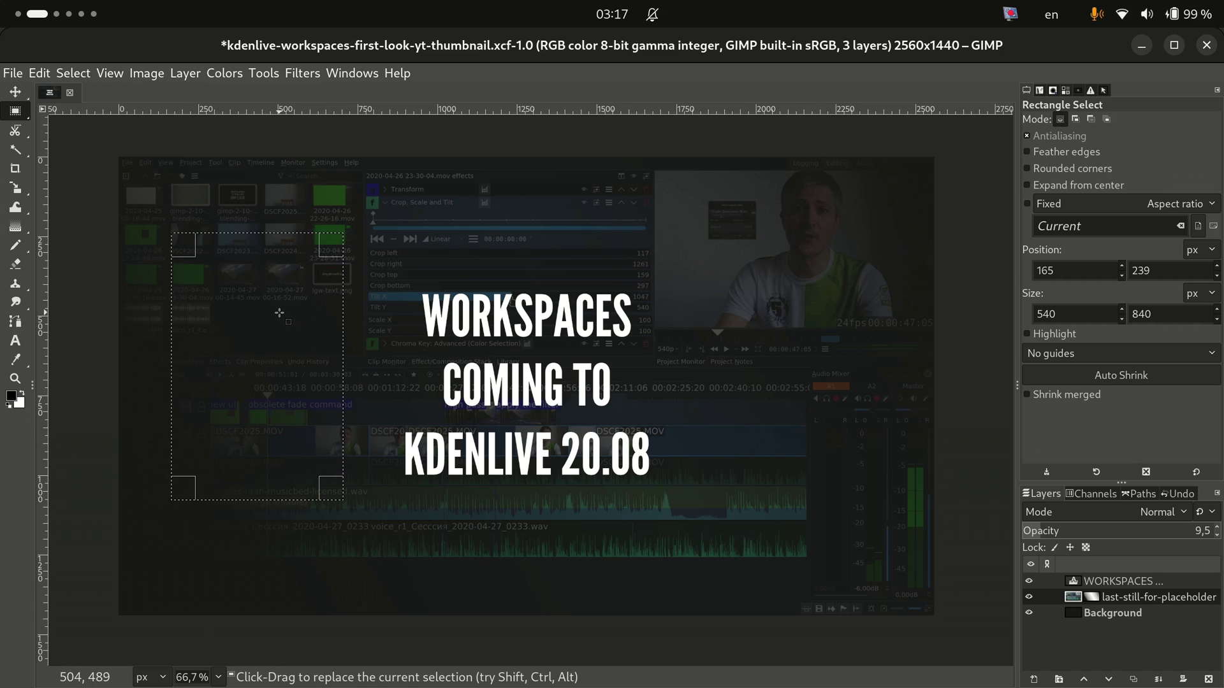
pyautogui.click(1076, 120)
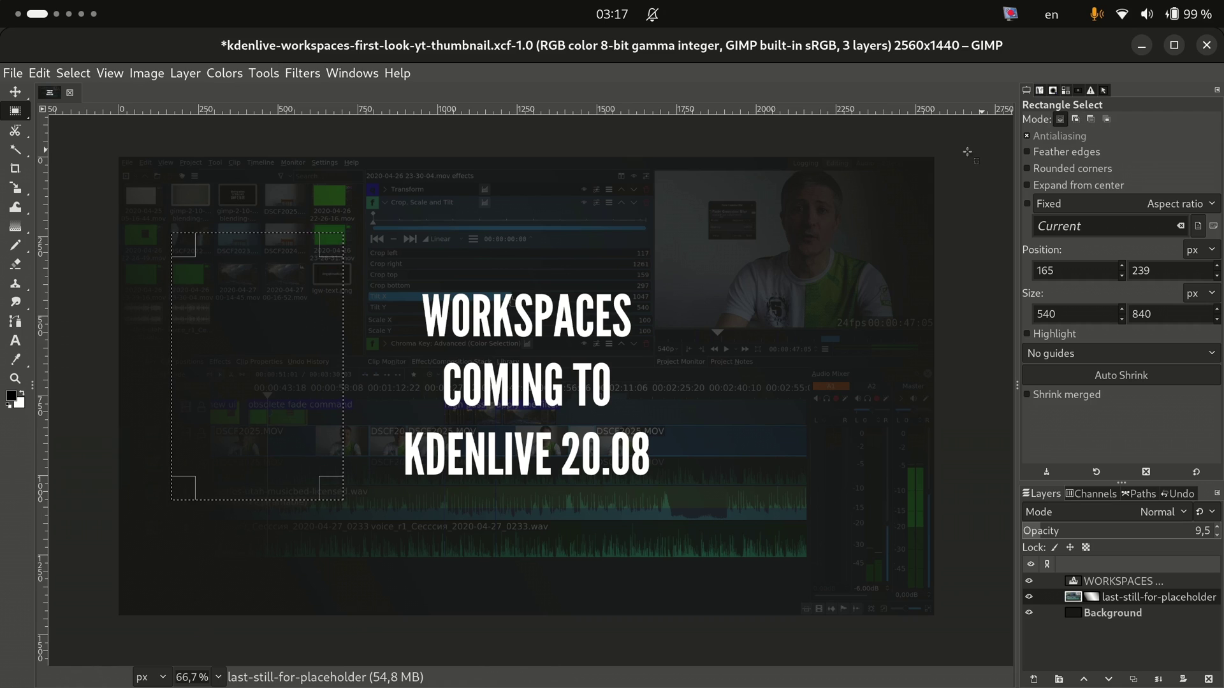
pyautogui.moveTo(291, 315); pyautogui.dragTo(403, 423)
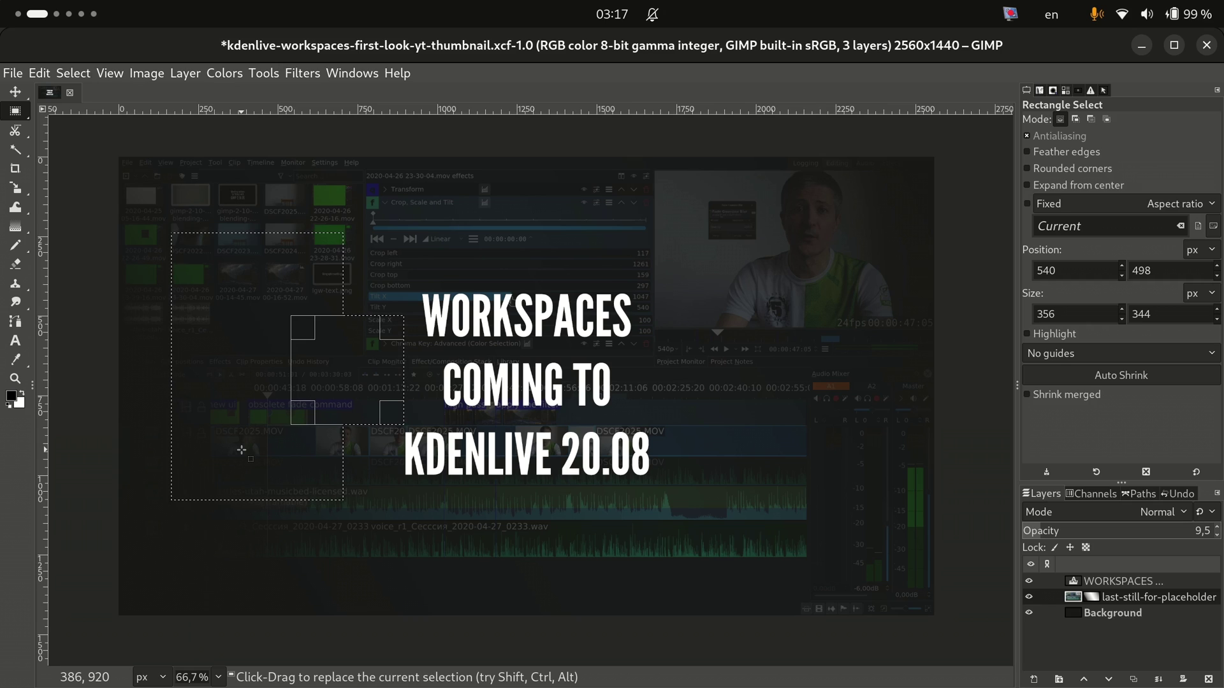
# Float the L-shaped selection and move it 1034 px right and 87 px down
pyautogui.press('ctrl')
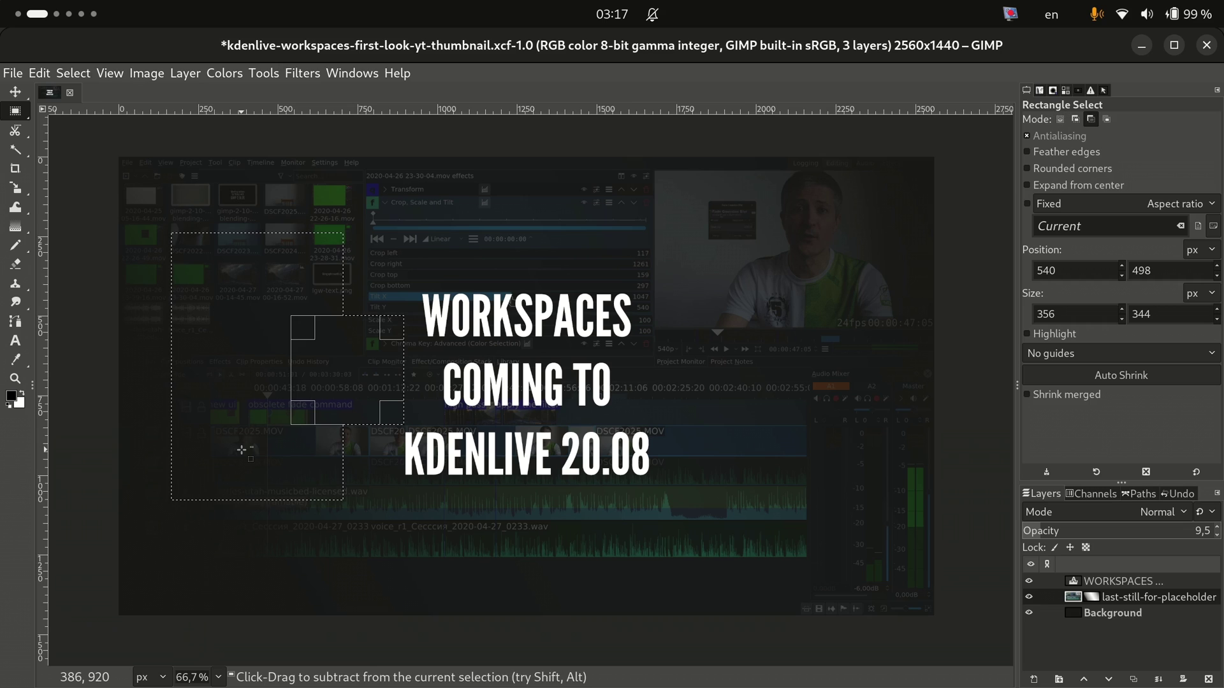
pyautogui.keyDown('ctrl'); pyautogui.keyDown('alt'); pyautogui.moveTo(241, 450); pyautogui.dragTo(570, 478); pyautogui.keyUp('alt'); pyautogui.keyUp('ctrl')
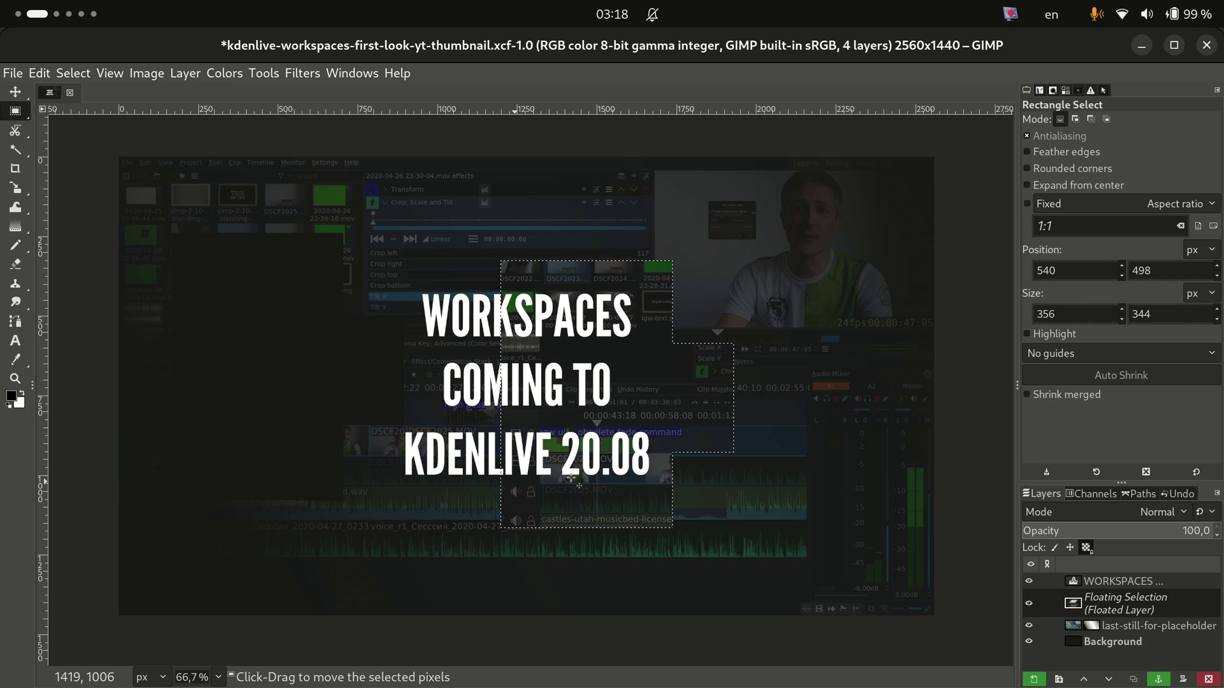
# Switch from GIMP through the Siril workspace back to Dune 3D
pyautogui.press('alt')
pyautogui.hotkey('ctrl', 'alt', 'Right')
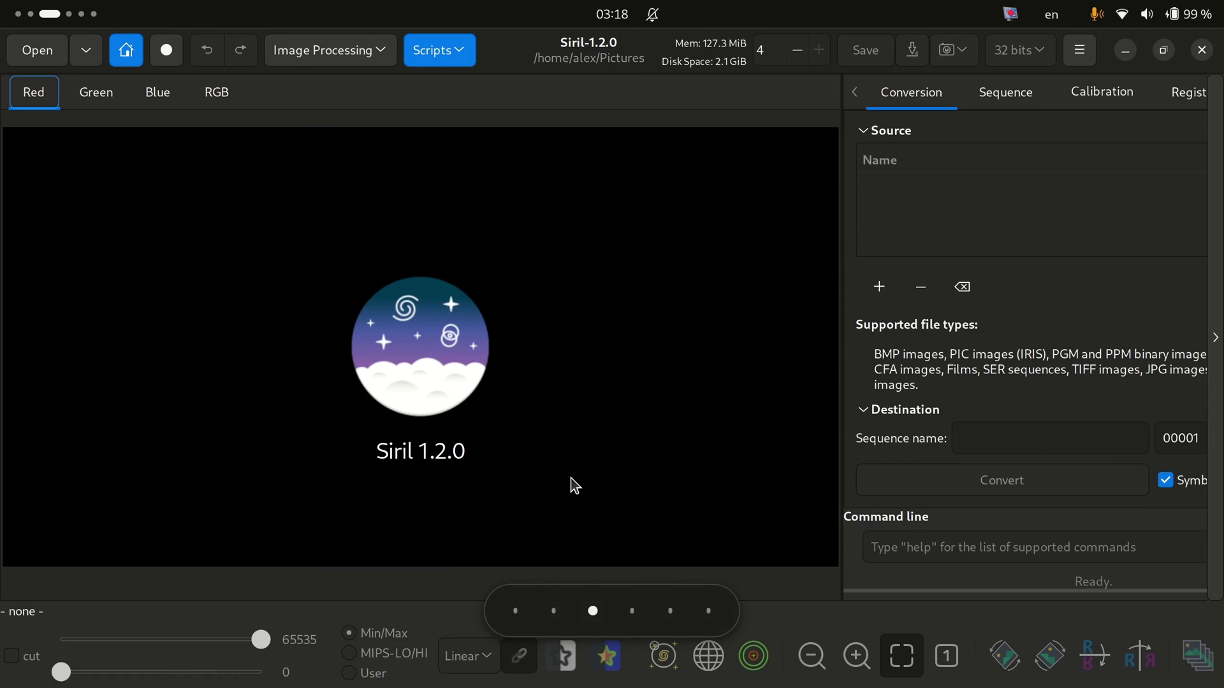
pyautogui.hotkey('ctrl', 'alt', 'Right')
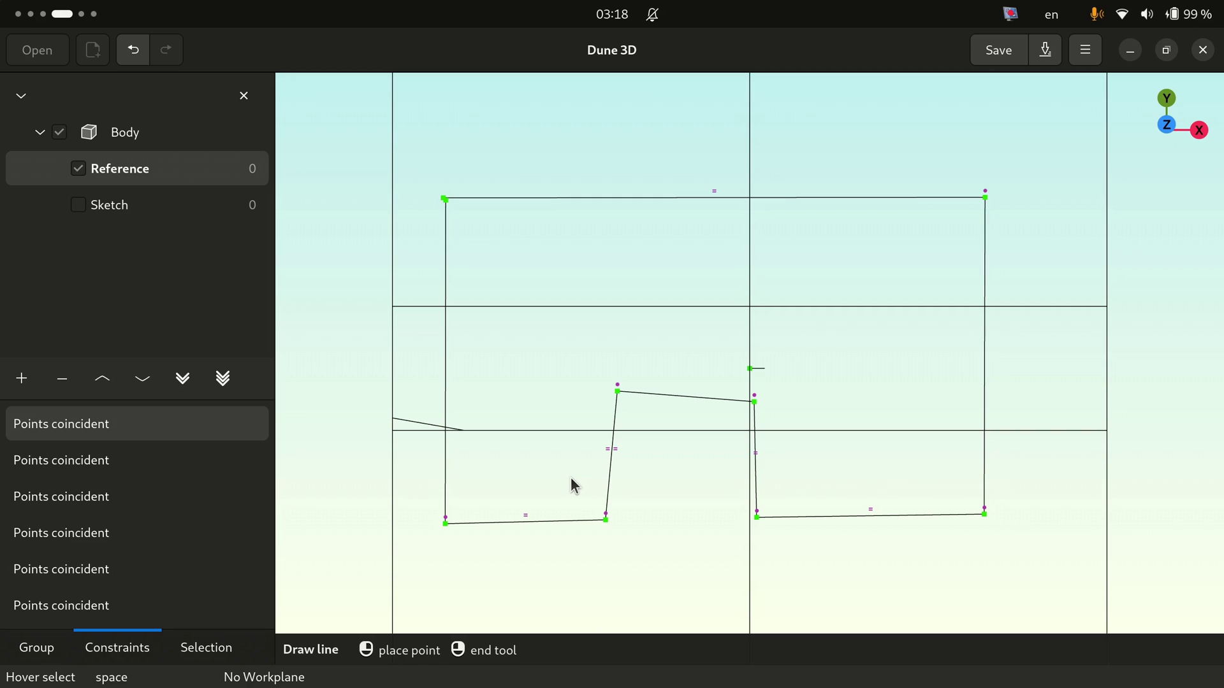
# Jump to workspace 1 to show primary-window-jannuary.png in Image Viewer
pyautogui.press('super+Home')
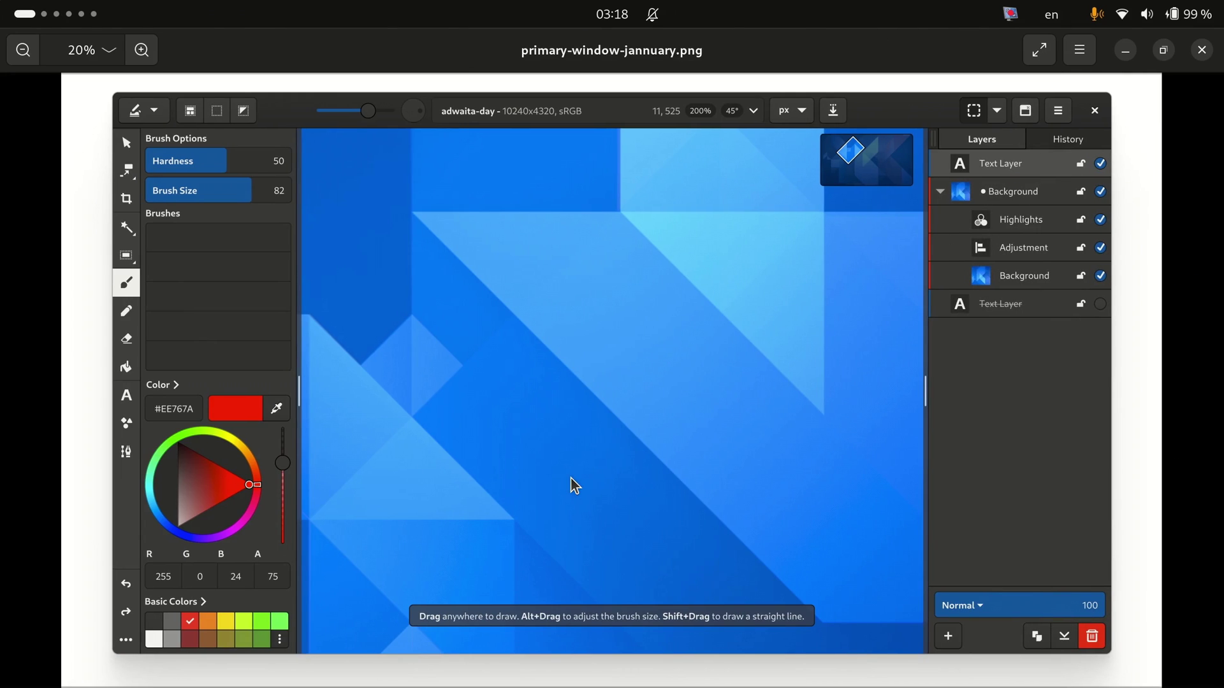